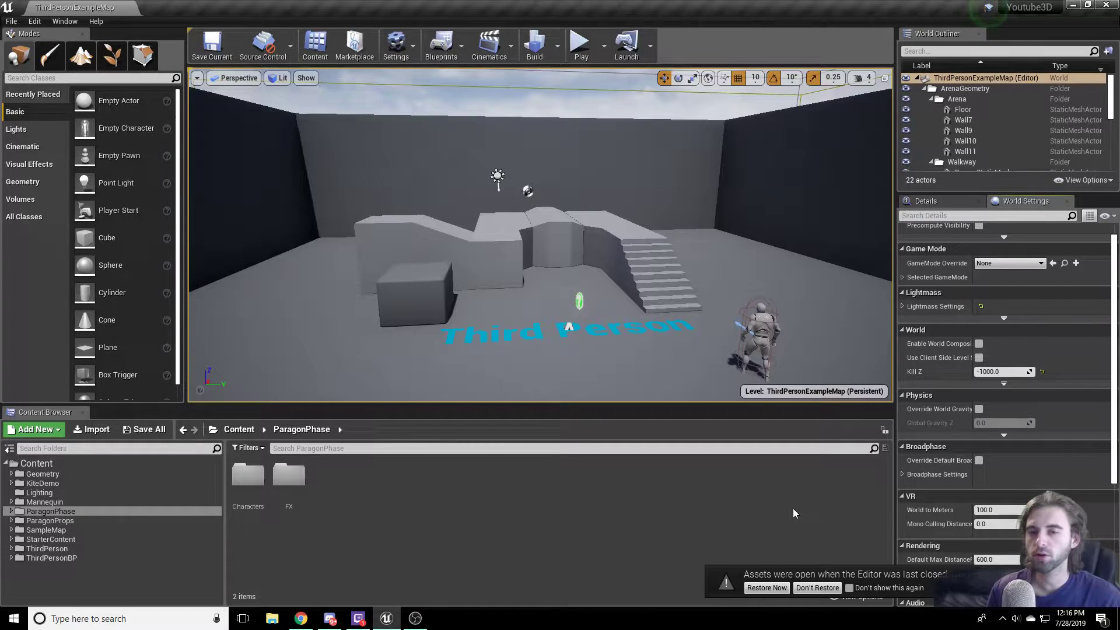
- Create a new folder named GameMode directly under the Content root
click(762, 330)
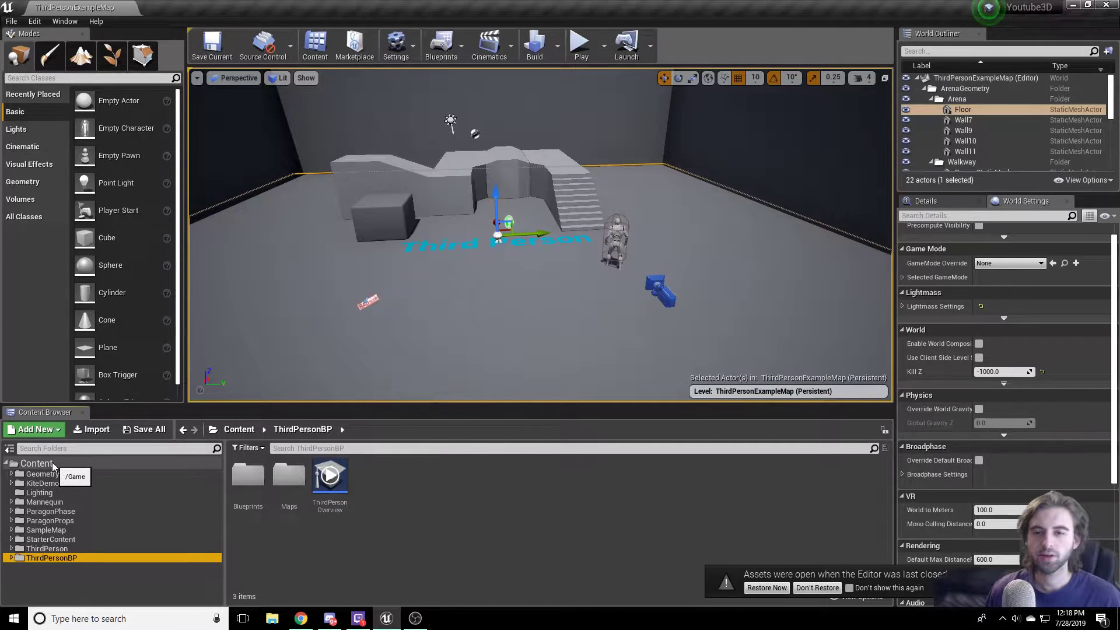
click(33, 464)
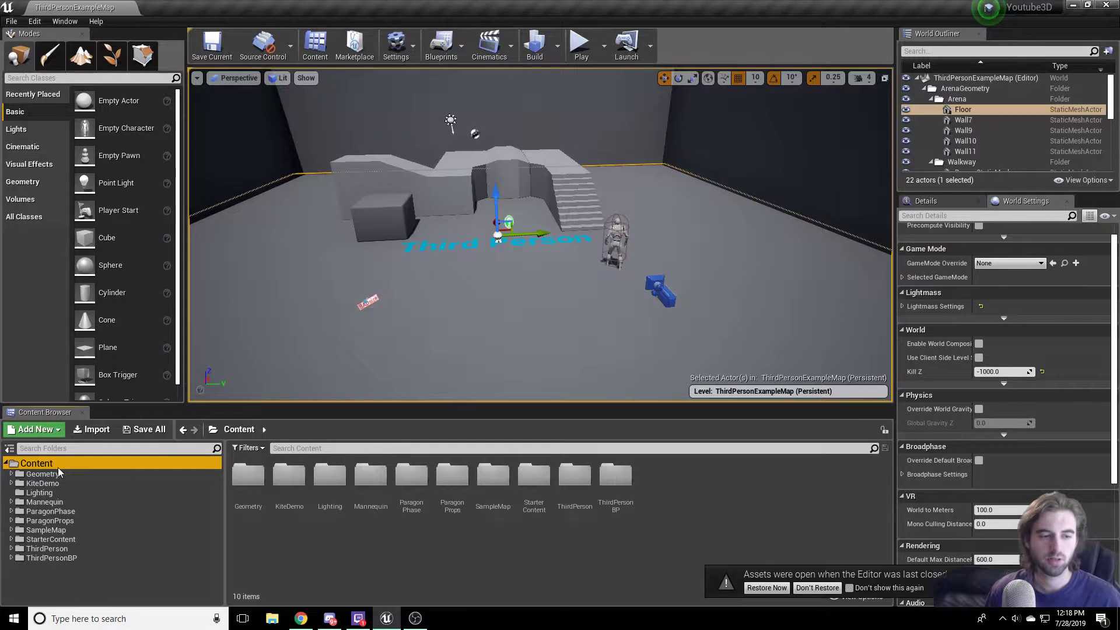
right_click(42, 464)
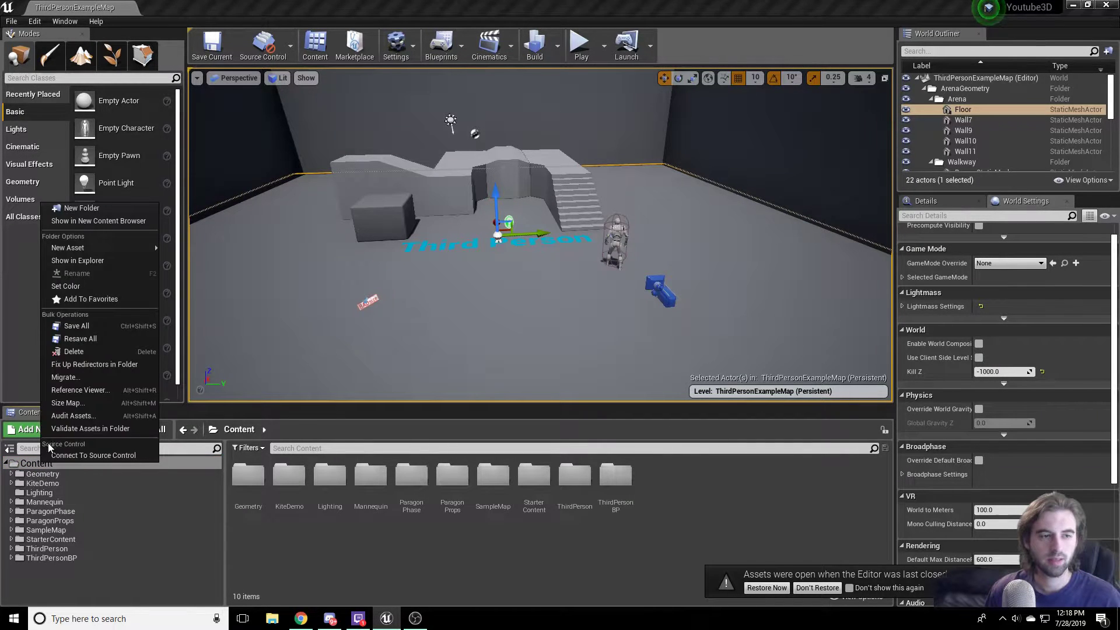
click(108, 208)
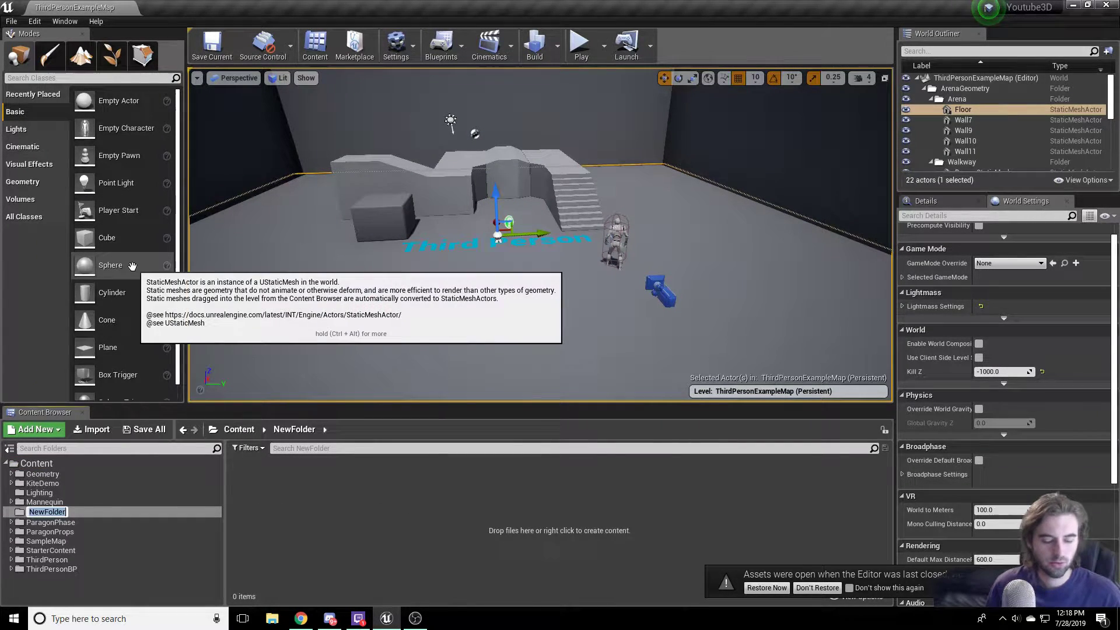
text(GameMode)
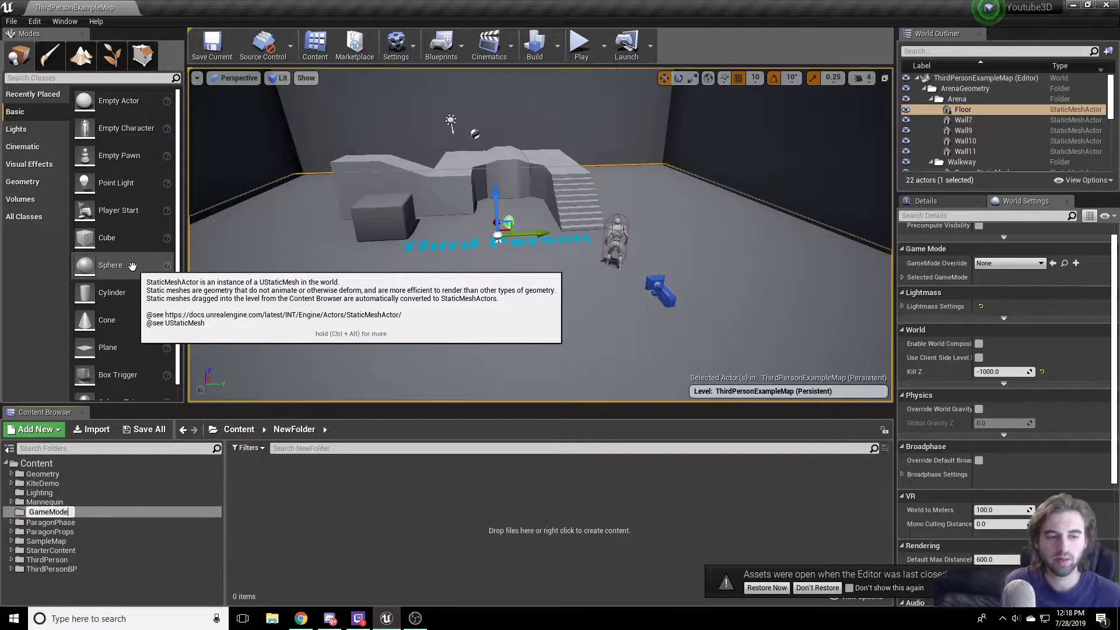
key(Return)
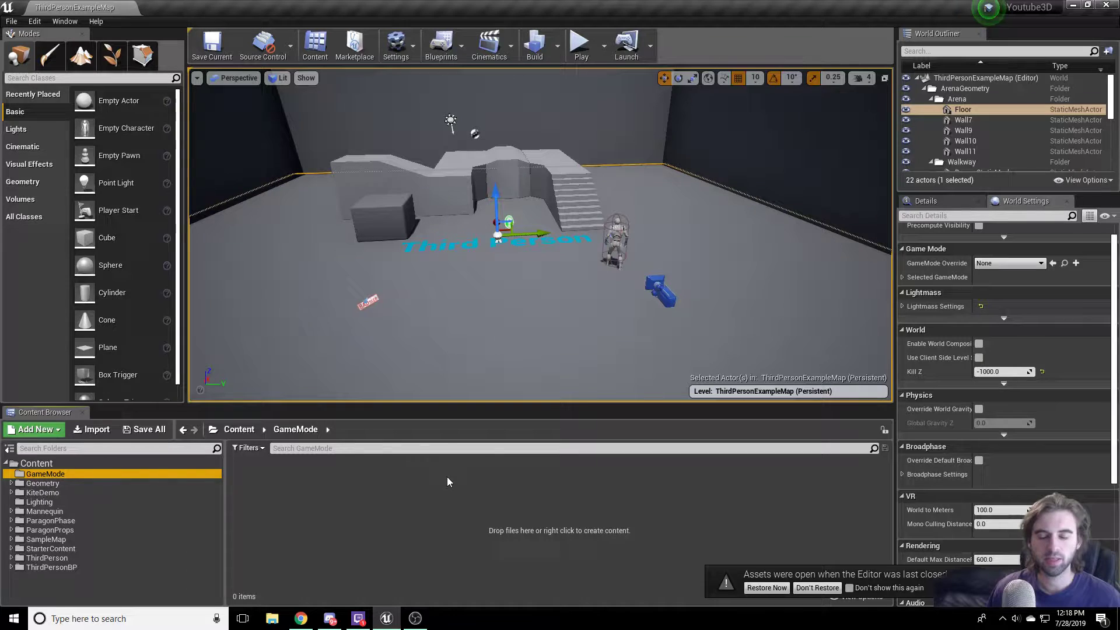
- Create a Blueprint class in the GameMode folder with GameModeBase as its parent class
right_click(309, 497)
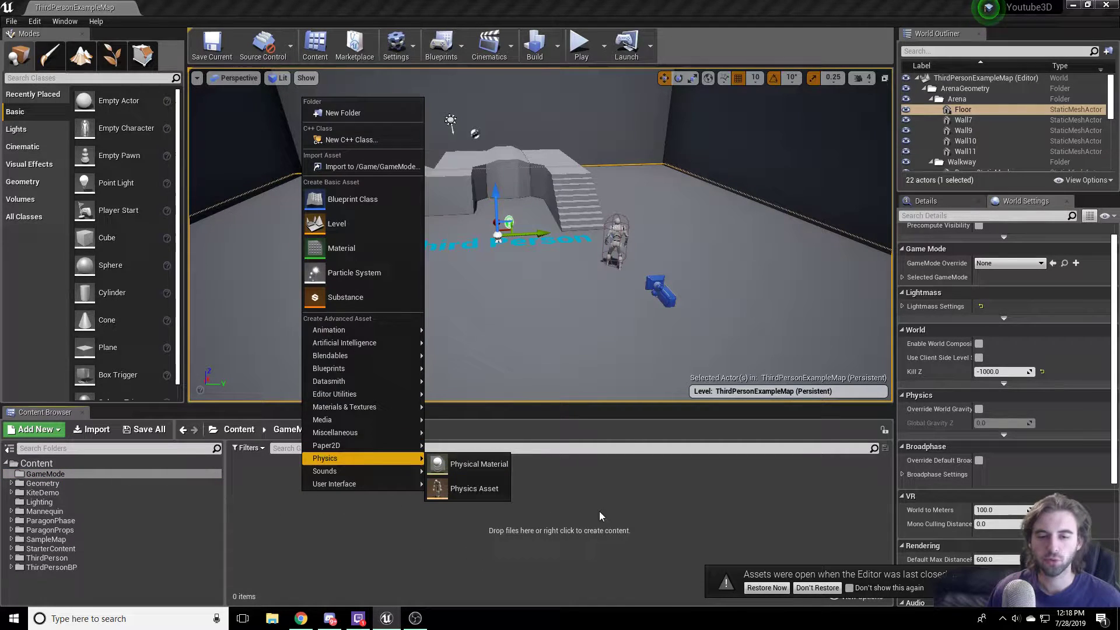
click(374, 198)
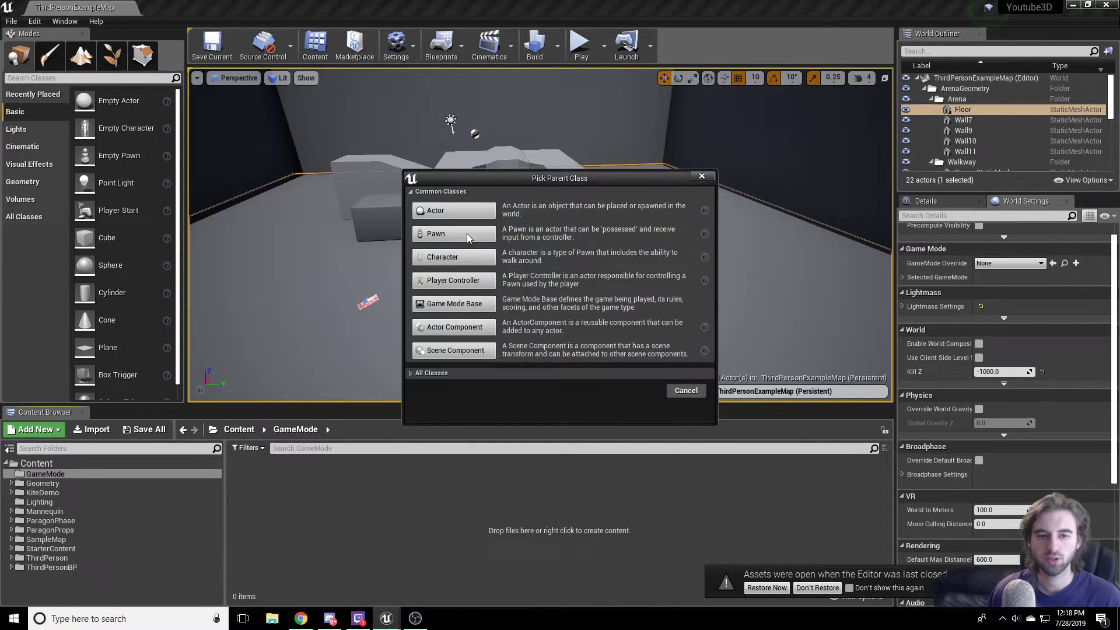
click(441, 373)
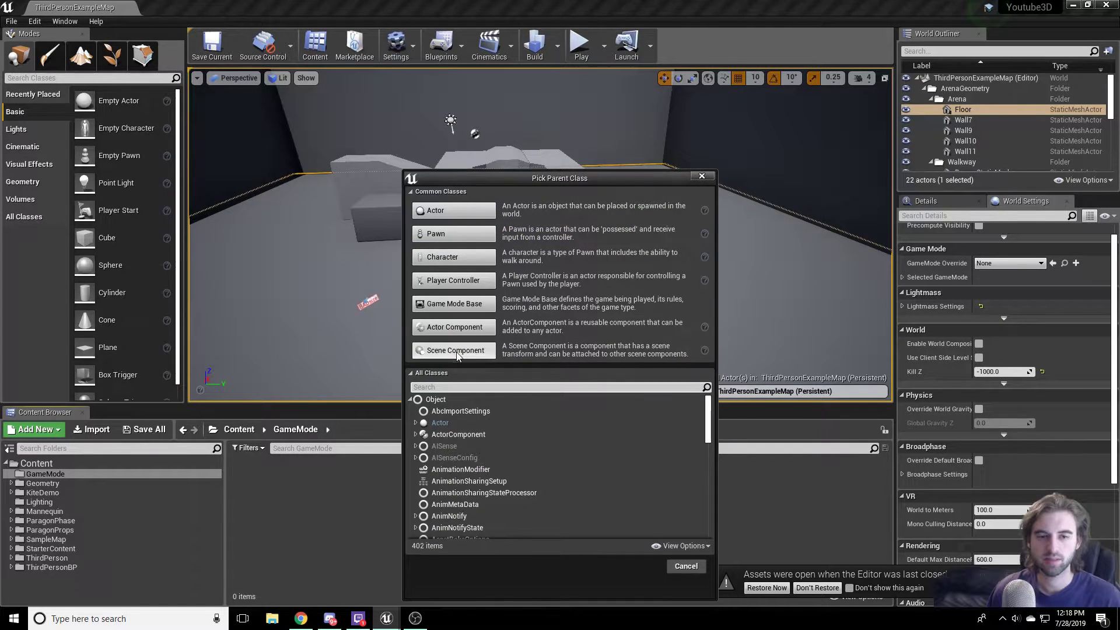
text(game mode)
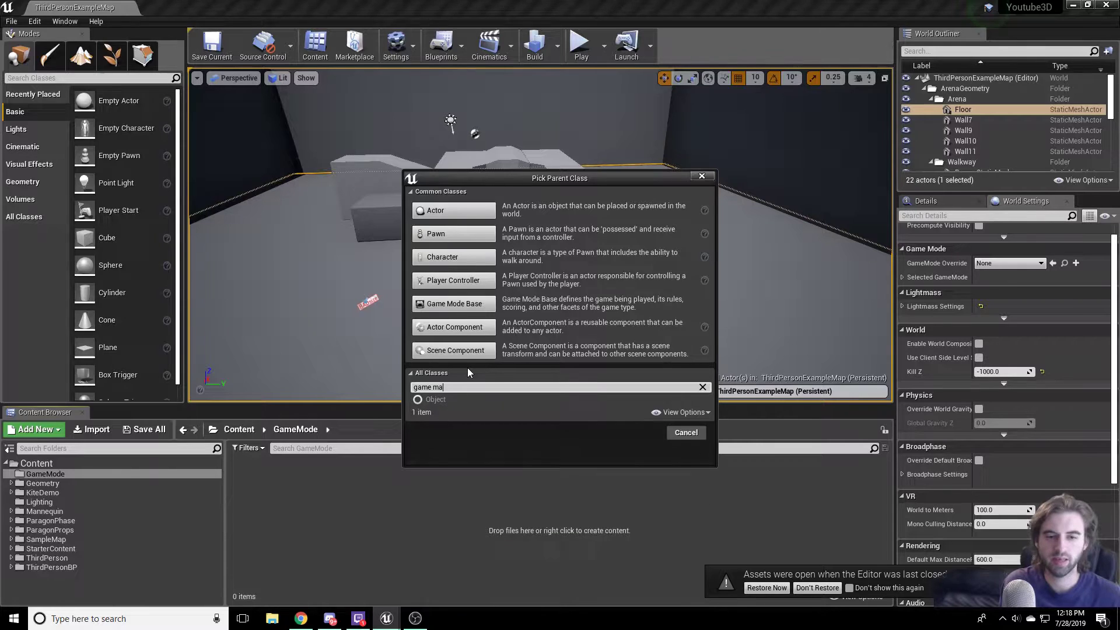
click(470, 435)
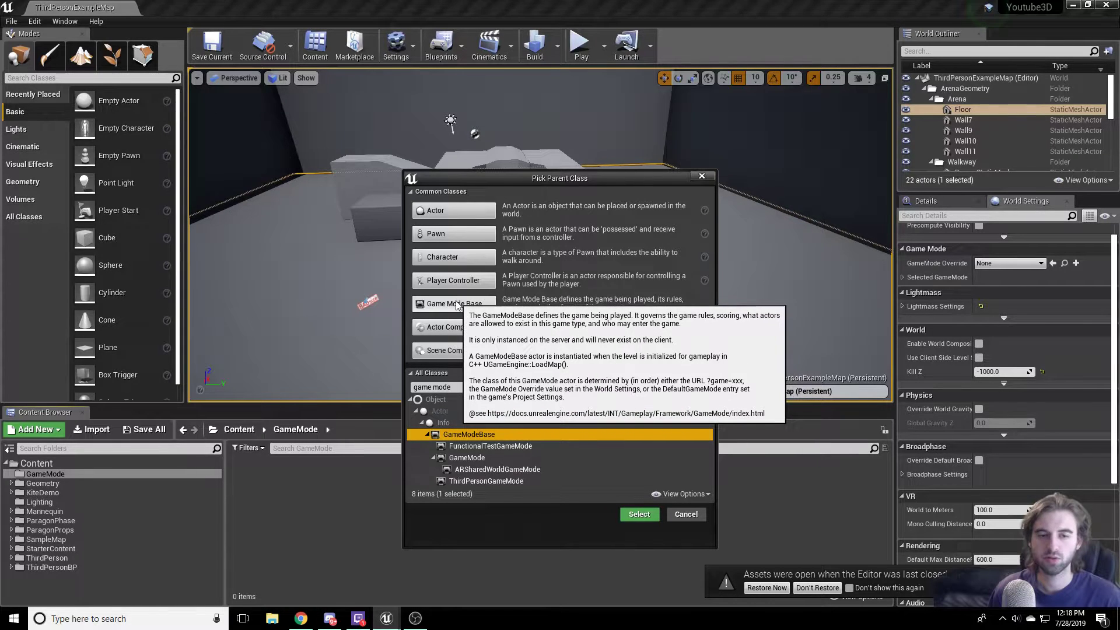
click(636, 518)
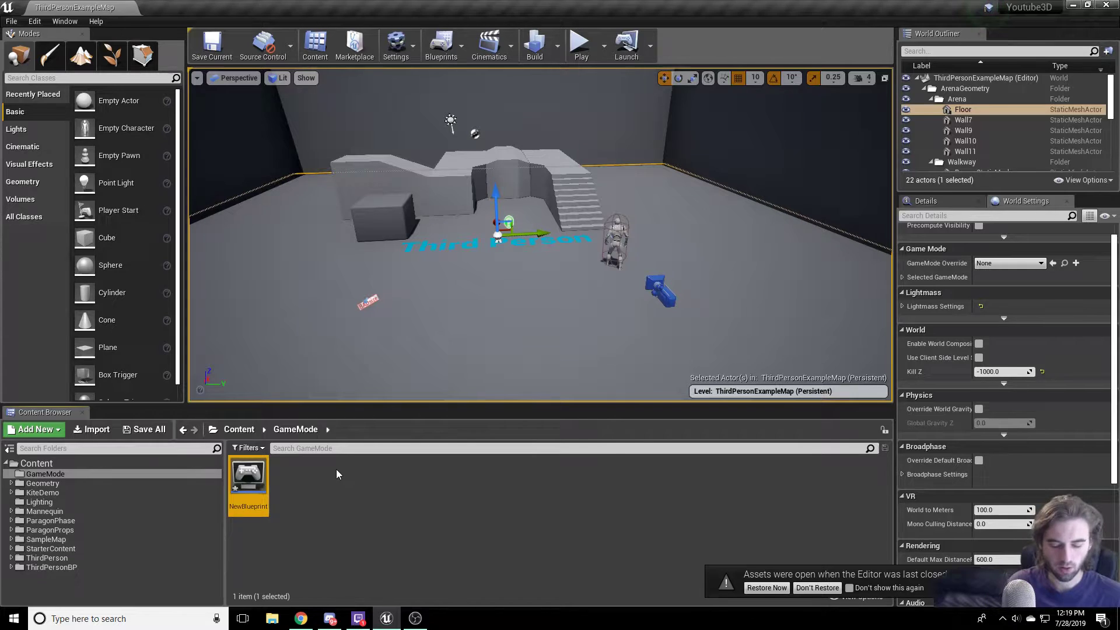
- Rename the new game mode blueprint as PhasePlayerBase
right_click(246, 483)
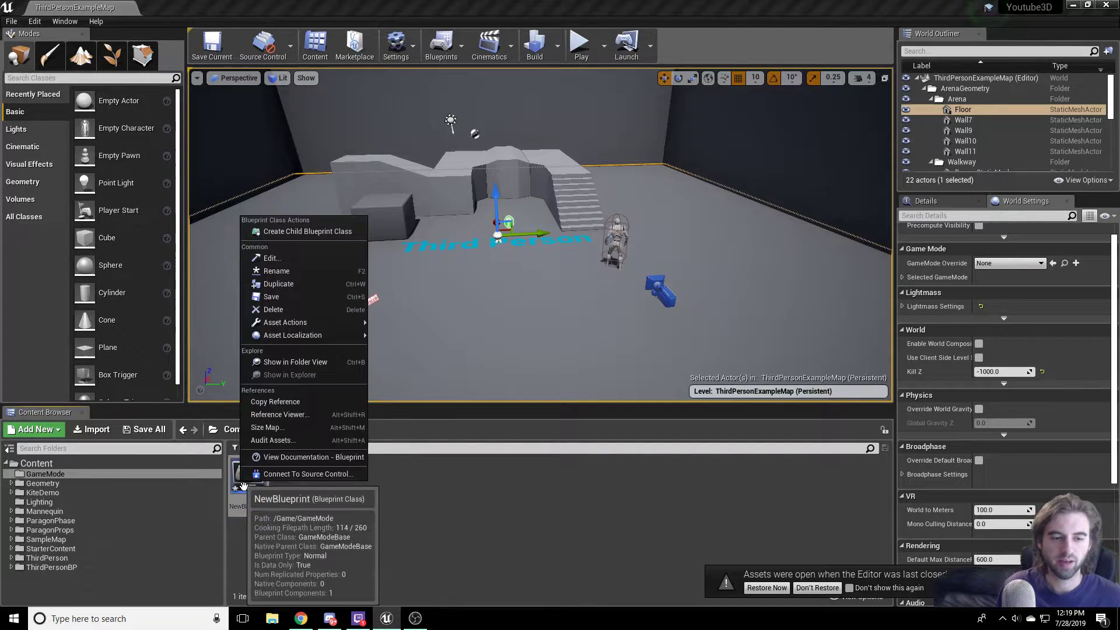
click(289, 284)
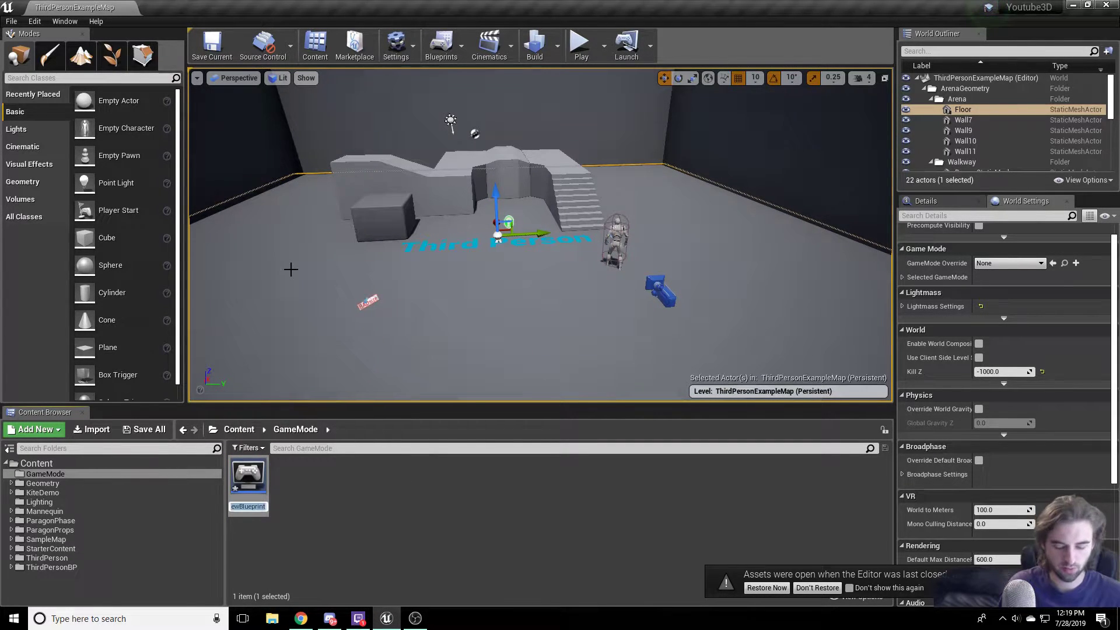
text(PhasePlayer)
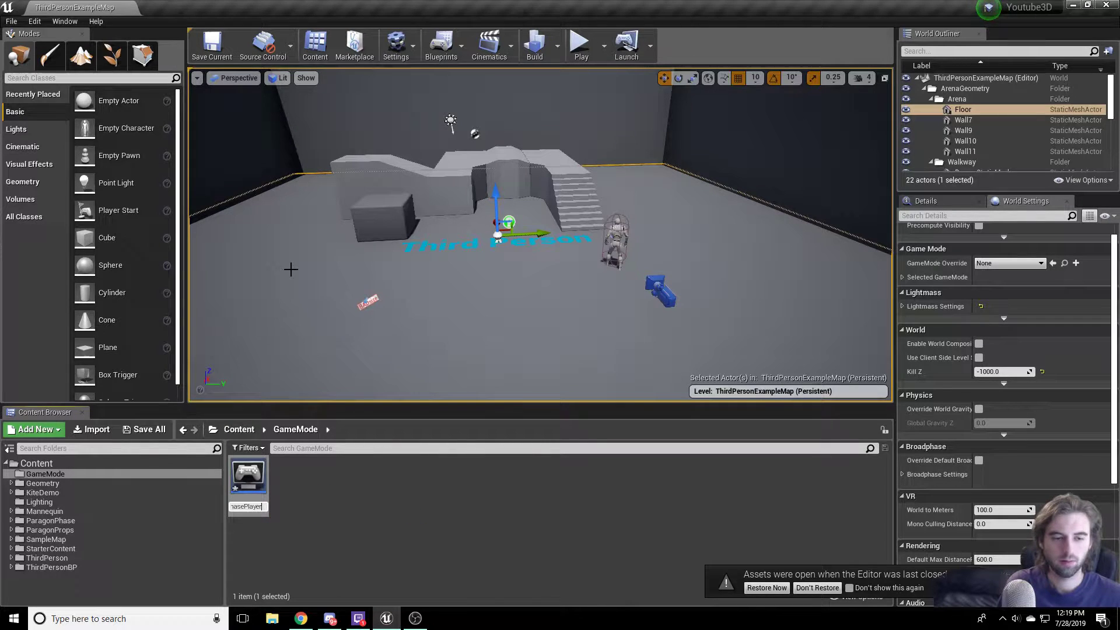
text(Base)
key(Return)
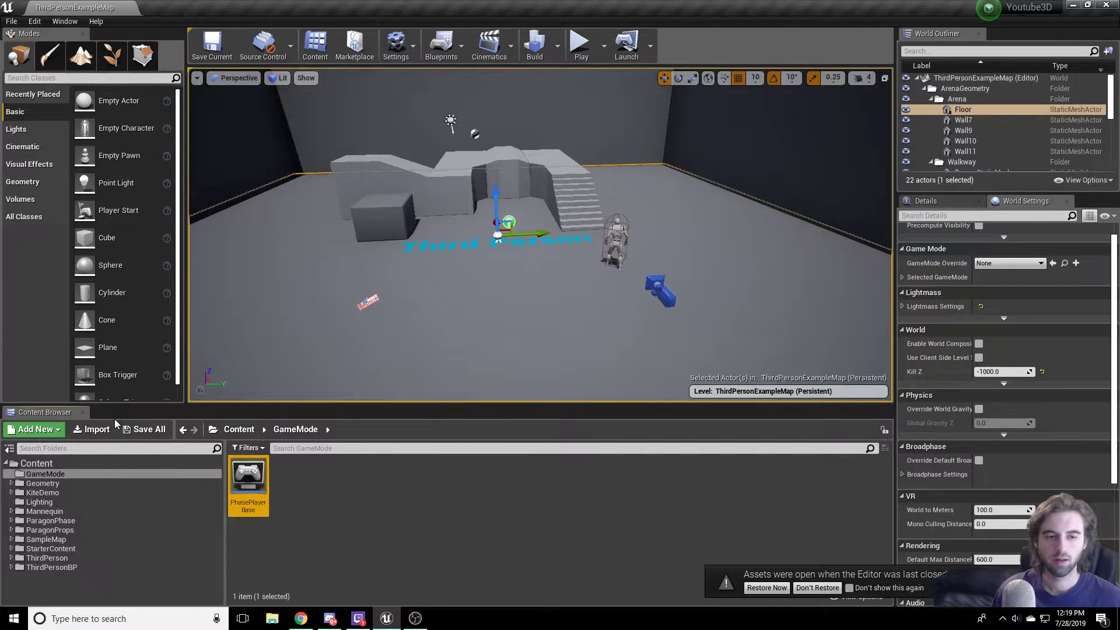
- Set the Default Pawn Class of the PhasePlayerBase blueprint to PhasePlayerCharacter, then compile and close the blueprint
double_click(248, 482)
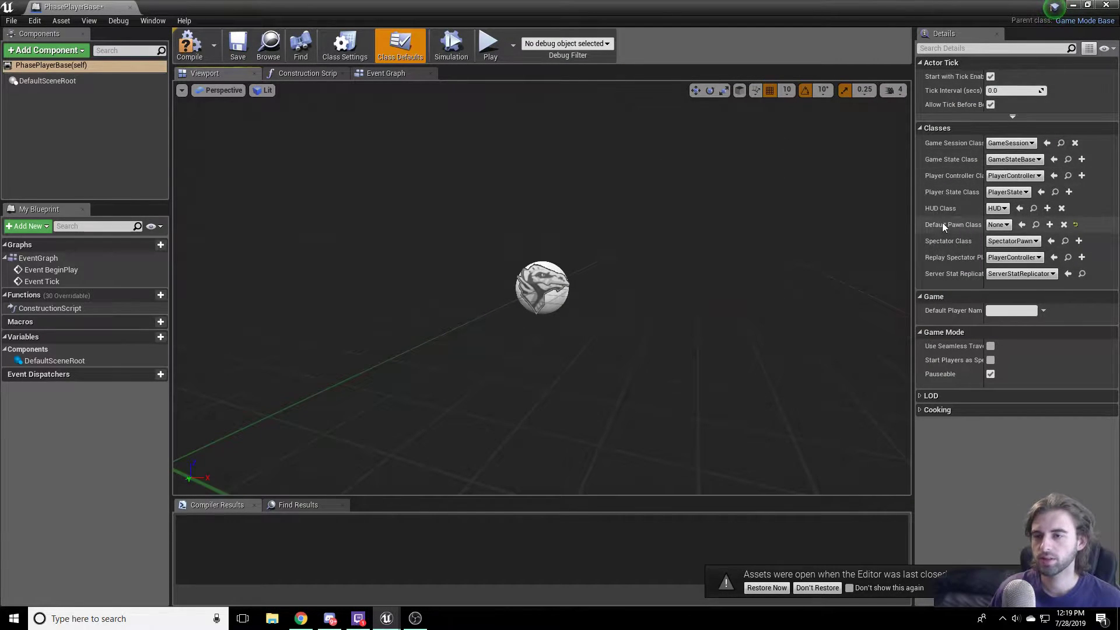
click(997, 225)
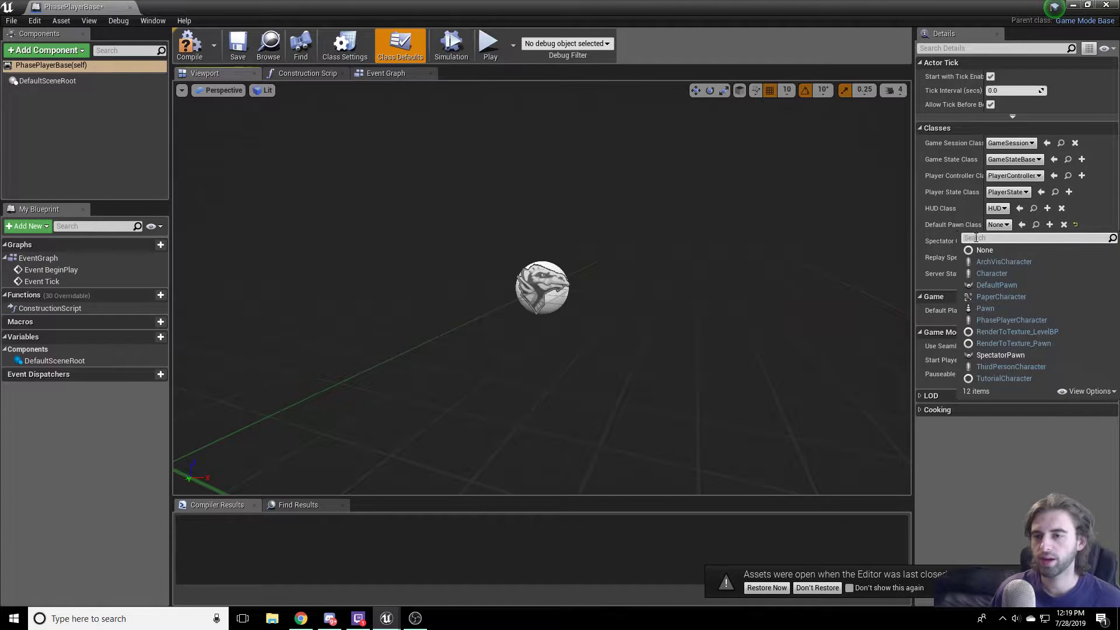
text(phase)
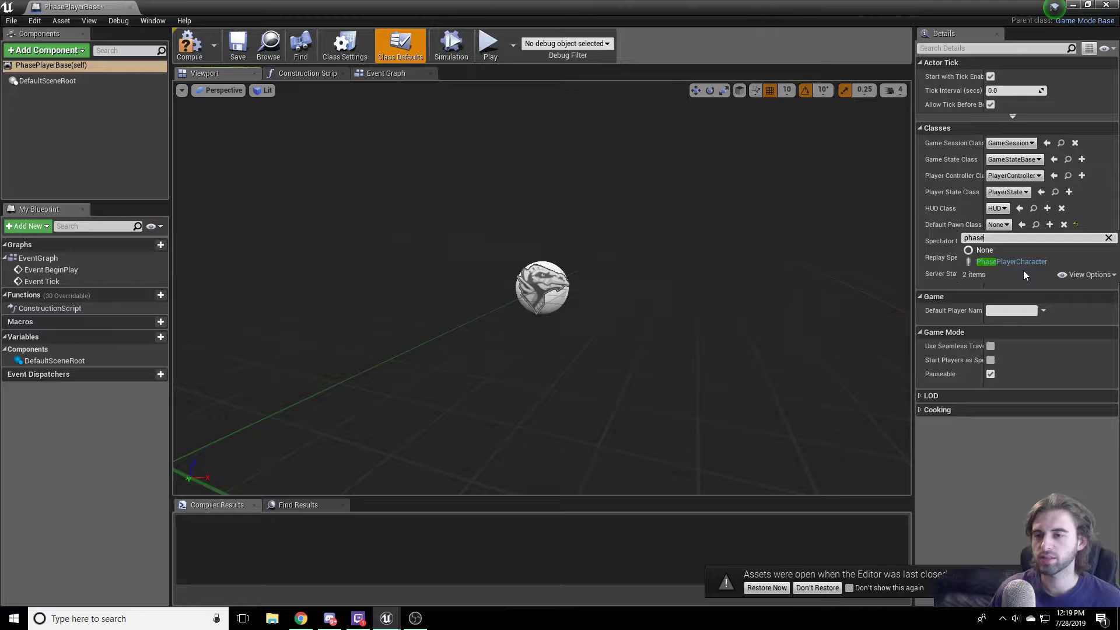
click(1022, 264)
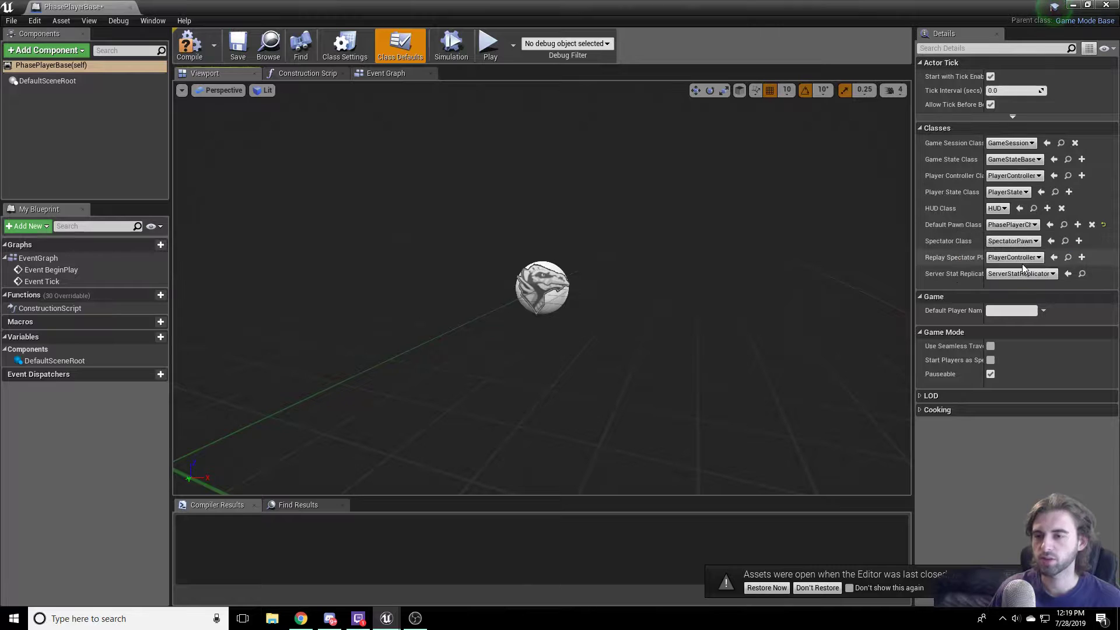
click(201, 48)
click(129, 7)
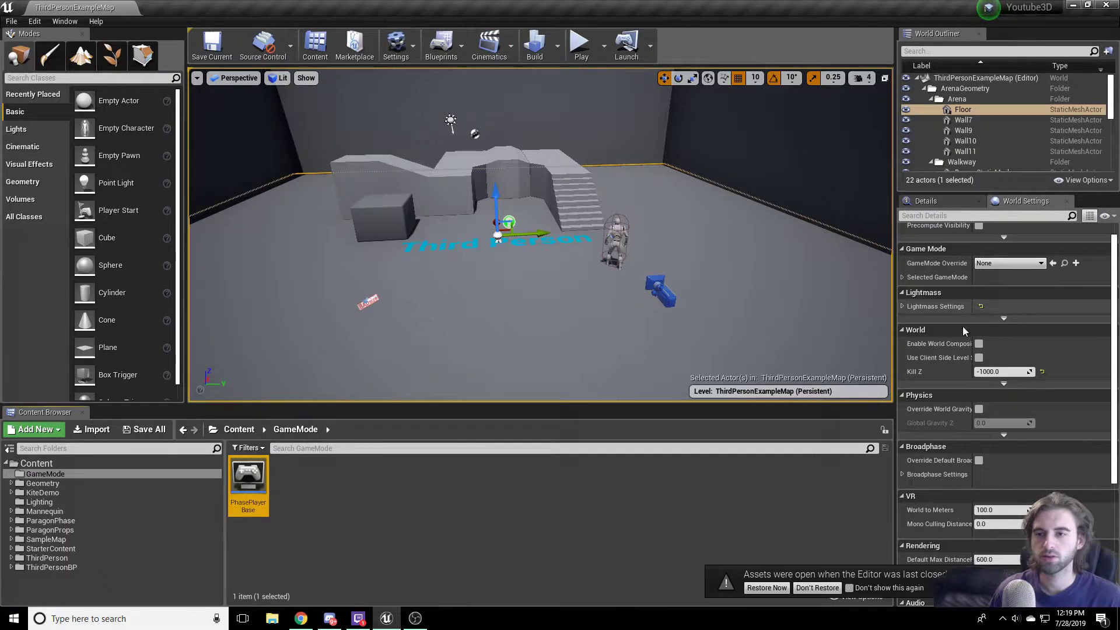
- Set the level's GameMode Override to PhasePlayerBase in the world settings and save the level
scroll(1020, 261, up, 1)
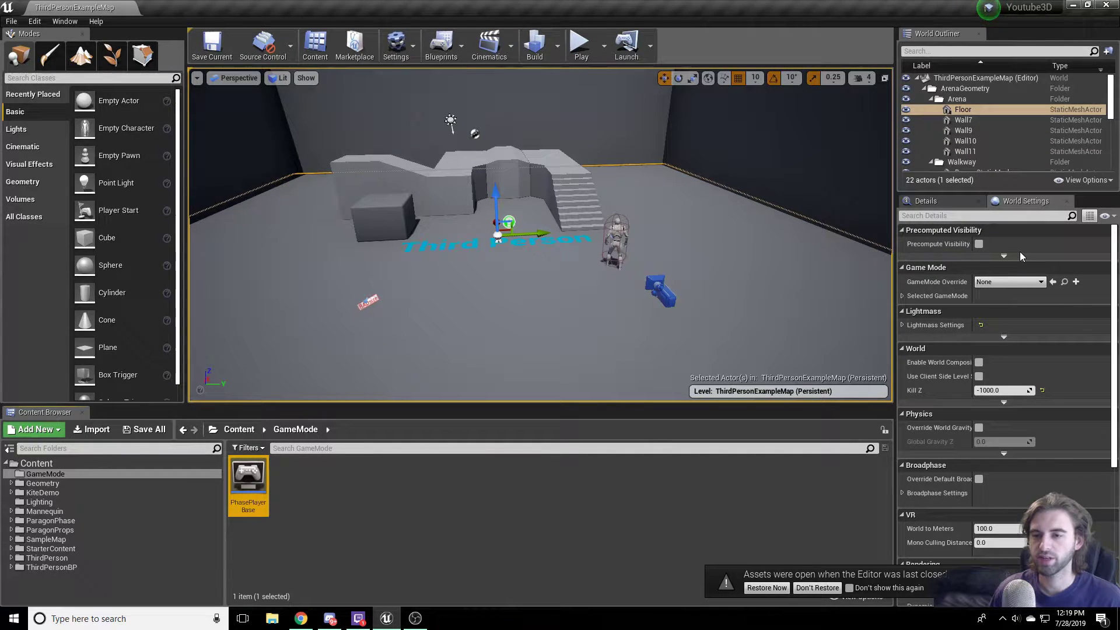
click(1006, 283)
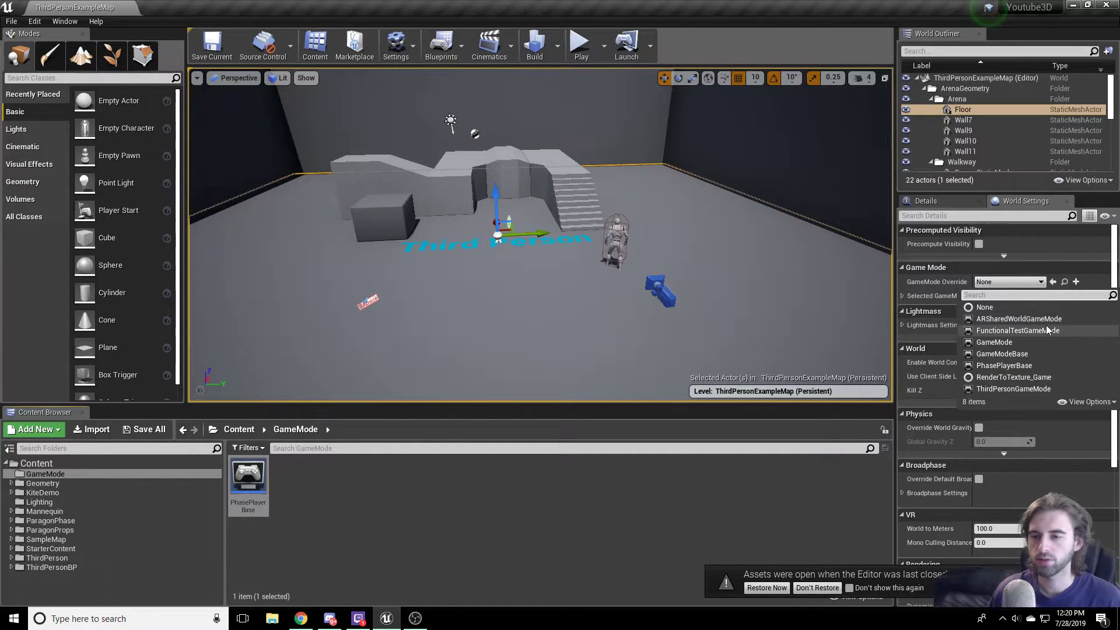
click(1016, 366)
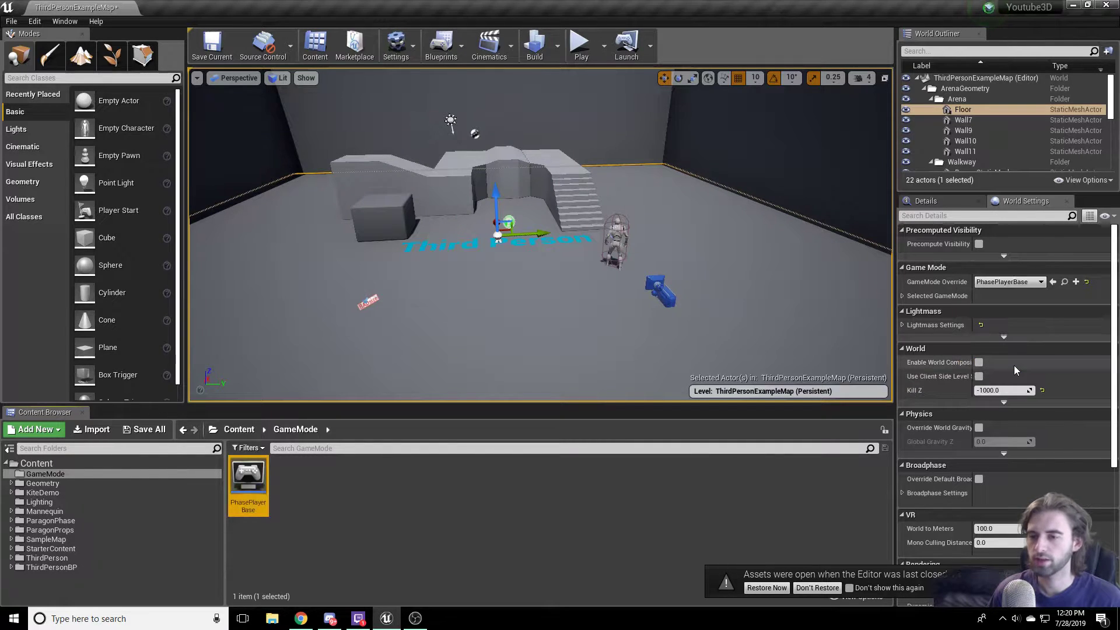
click(212, 47)
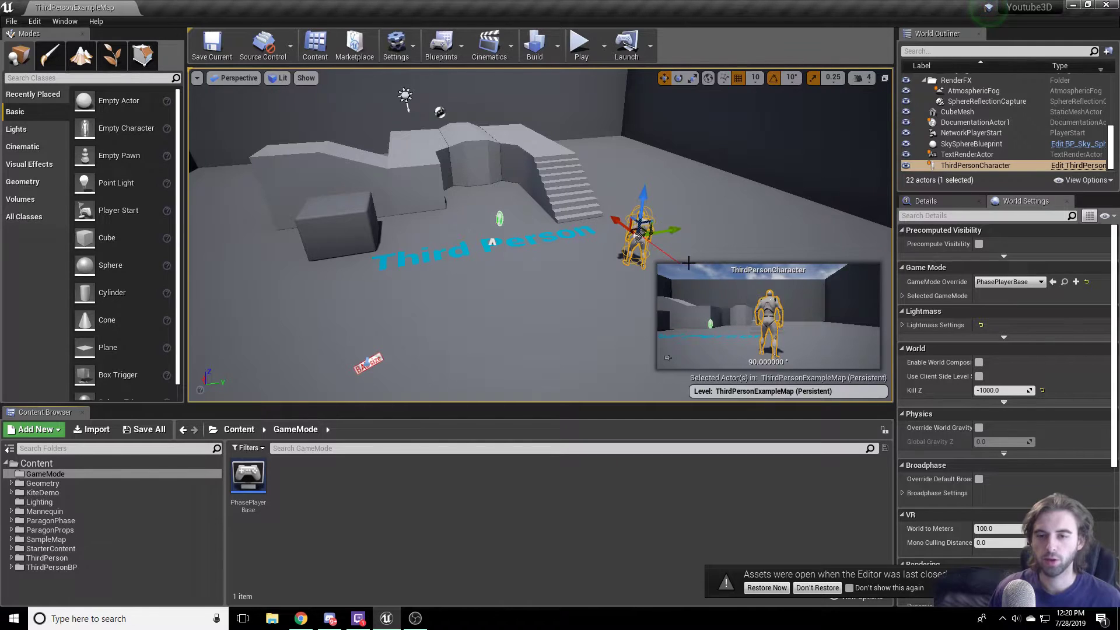
- Delete the ThirdPersonCharacter mannequin standing in the level
click(650, 235)
click(643, 229)
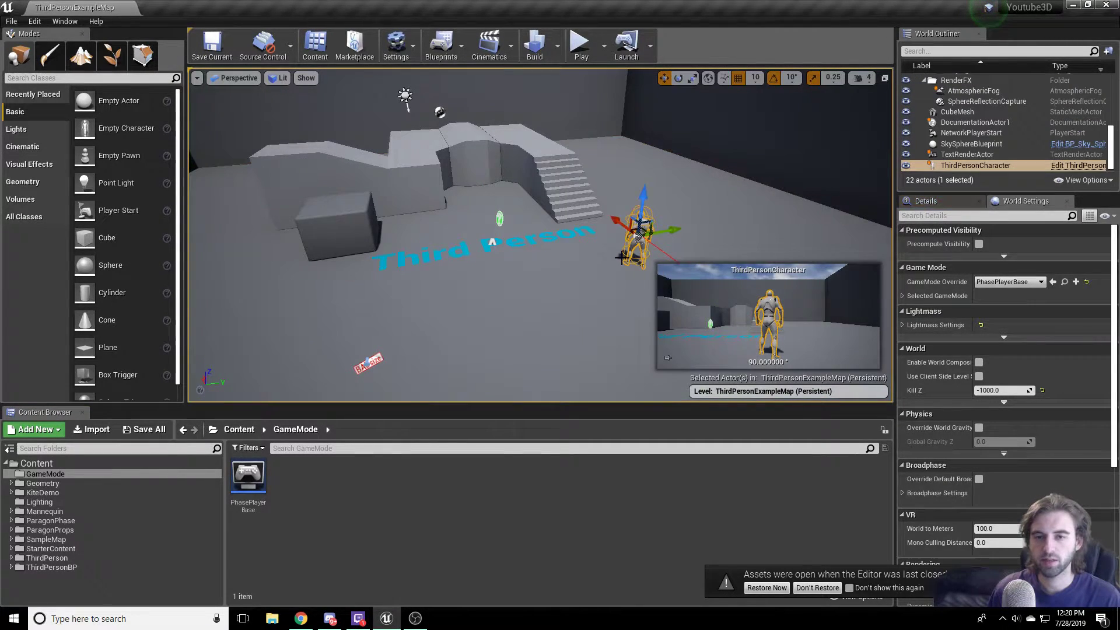
key(Delete)
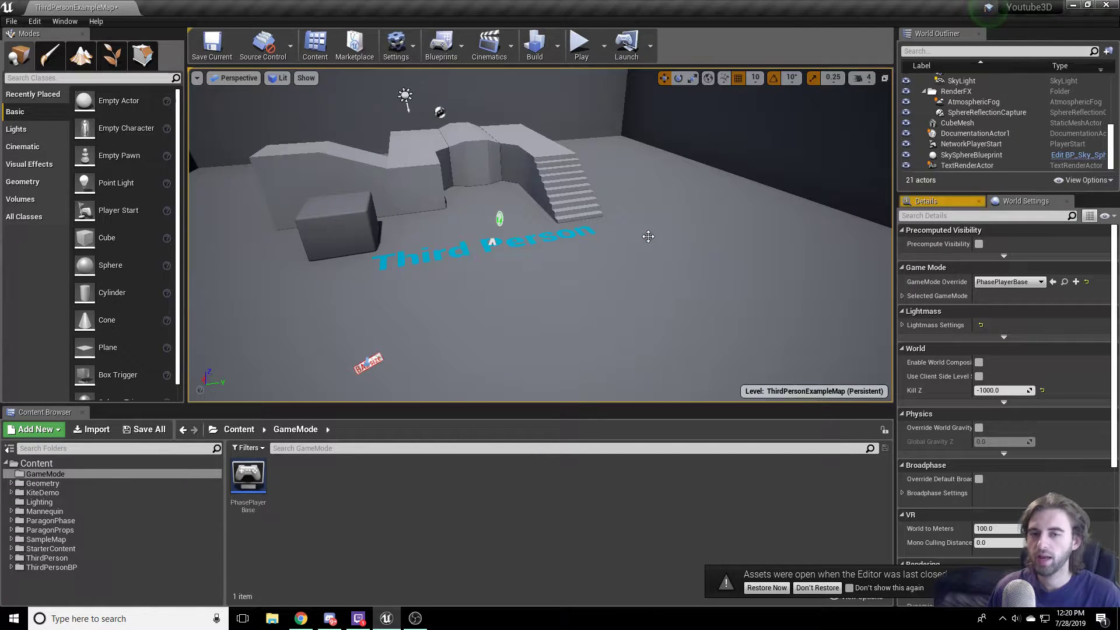
- Delete the NetworkPlayerStart actor from the arena floor and save the level
right_click(646, 209)
click(647, 209)
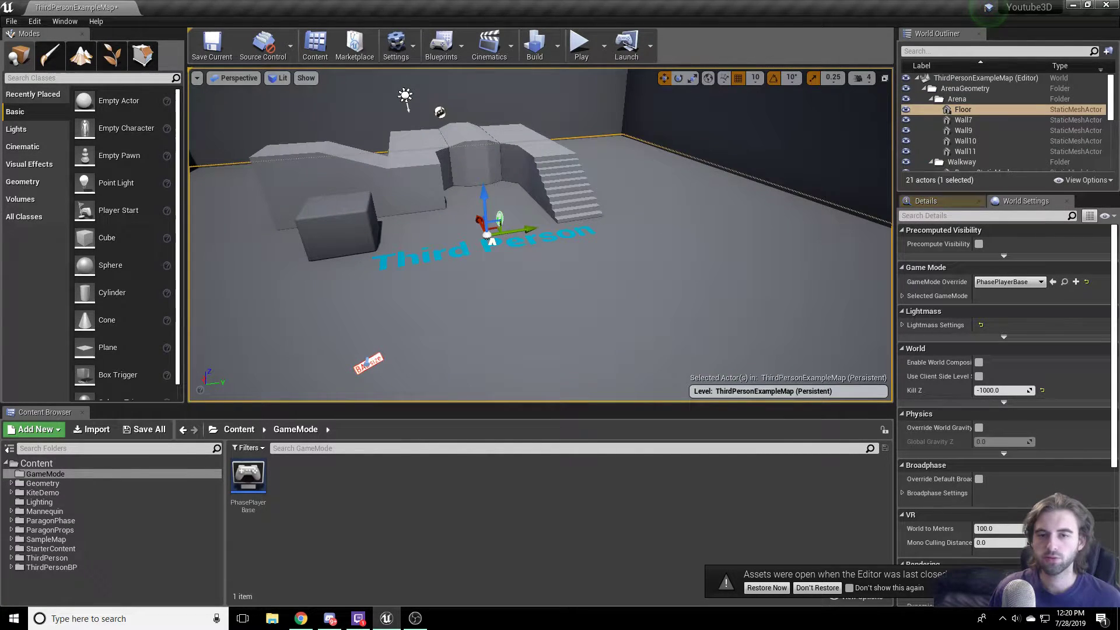
right_drag(647, 209, 654, 166)
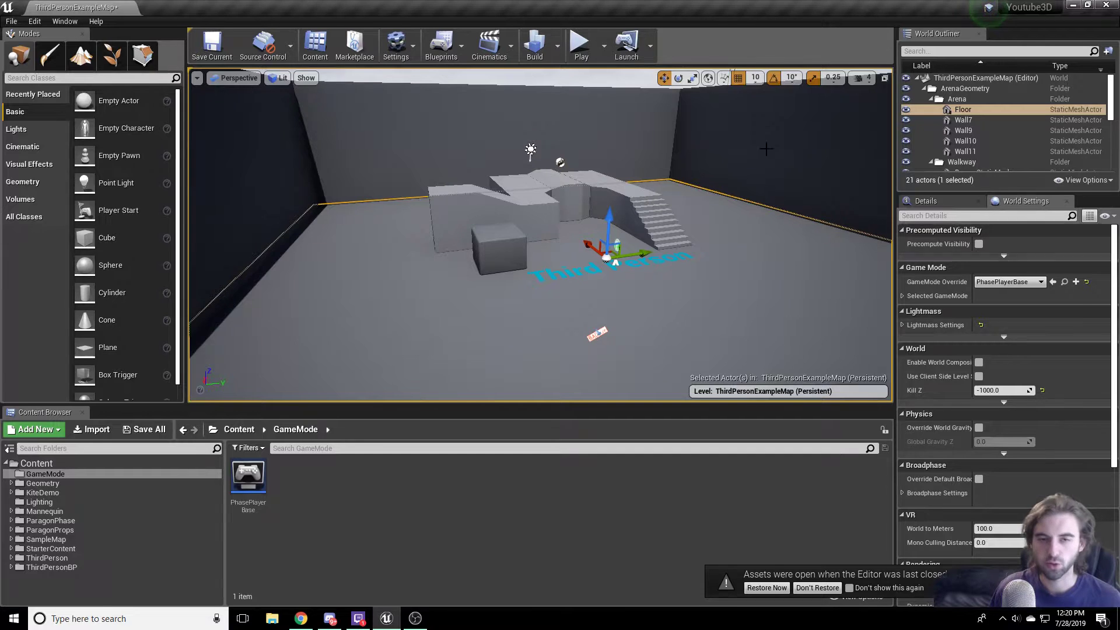
right_drag(677, 234, 717, 246)
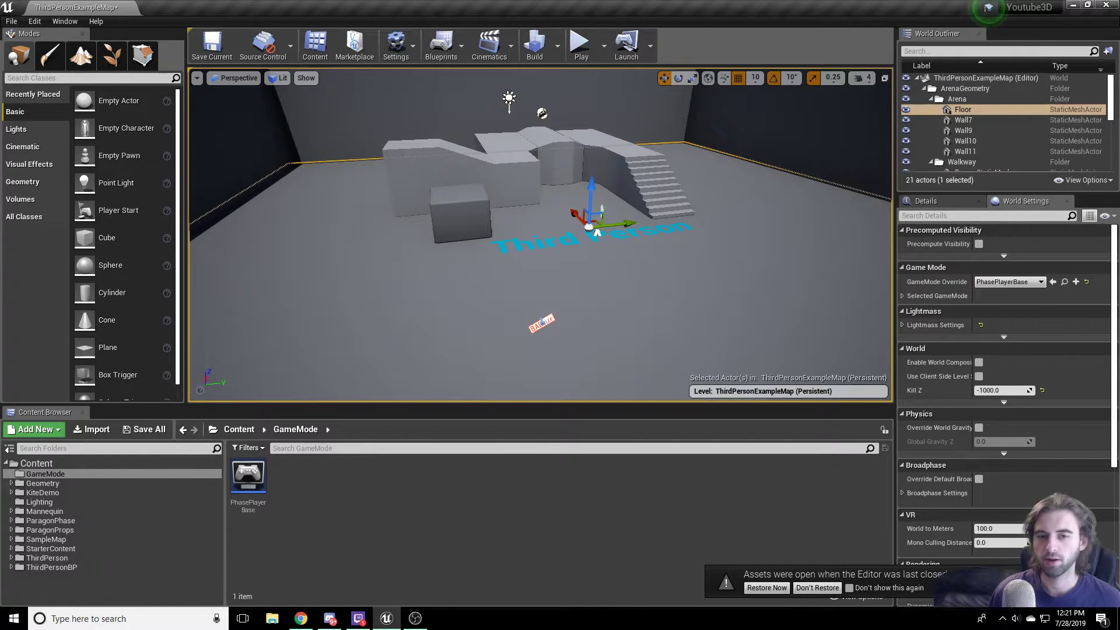
click(541, 322)
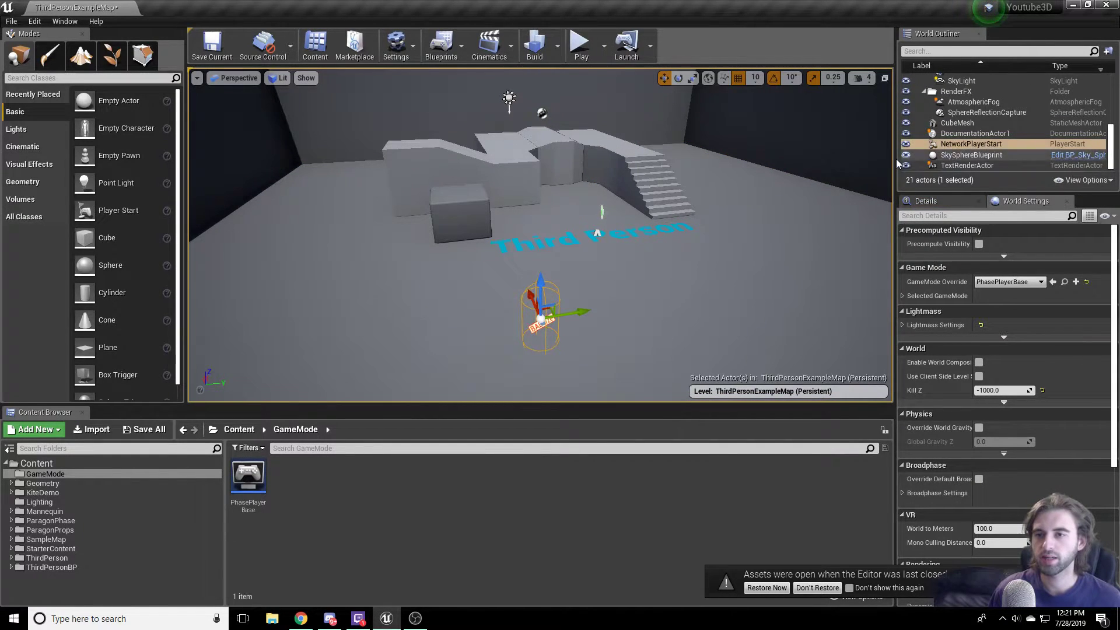
key(Delete)
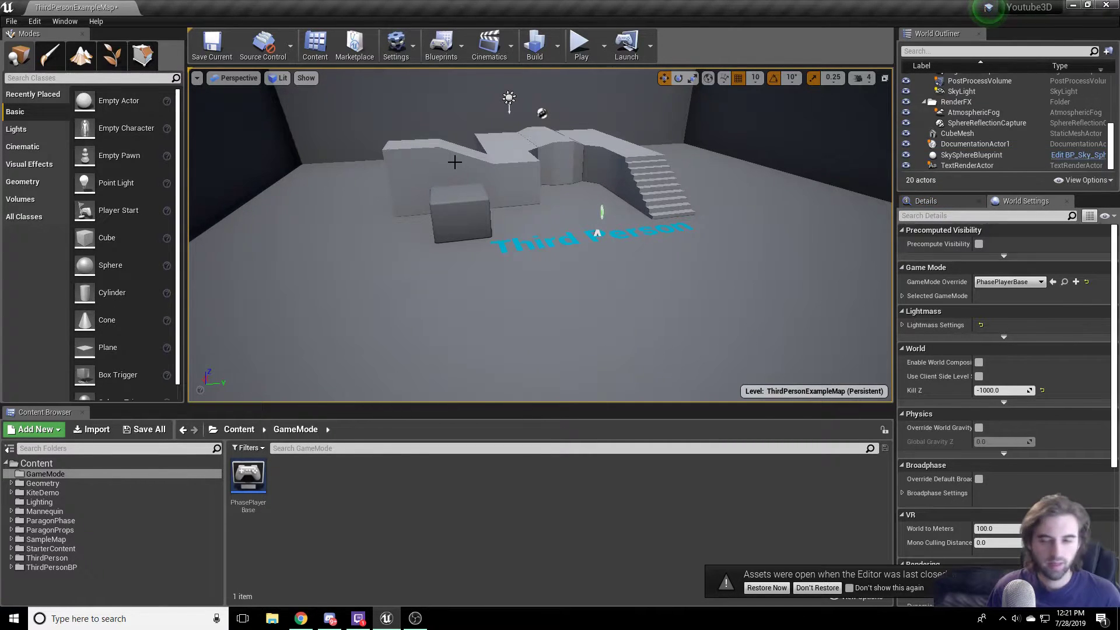
key(ctrl+s)
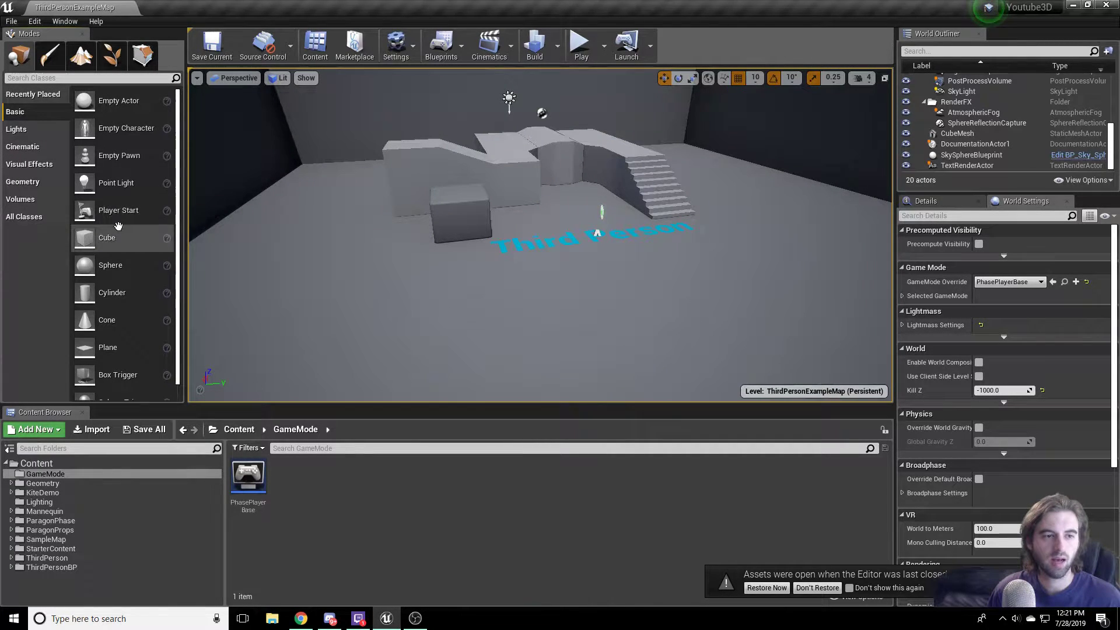
- Place a new Player Start on the arena floor in front of the Third Person text and save the level
drag(86, 214, 492, 336)
mouse_move(503, 321)
right_down()
mouse_move(502, 251)
mouse_move(481, 257)
mouse_move(520, 310)
right_up()
mouse_move(362, 197)
right_down()
mouse_move(350, 227)
mouse_move(362, 198)
right_up()
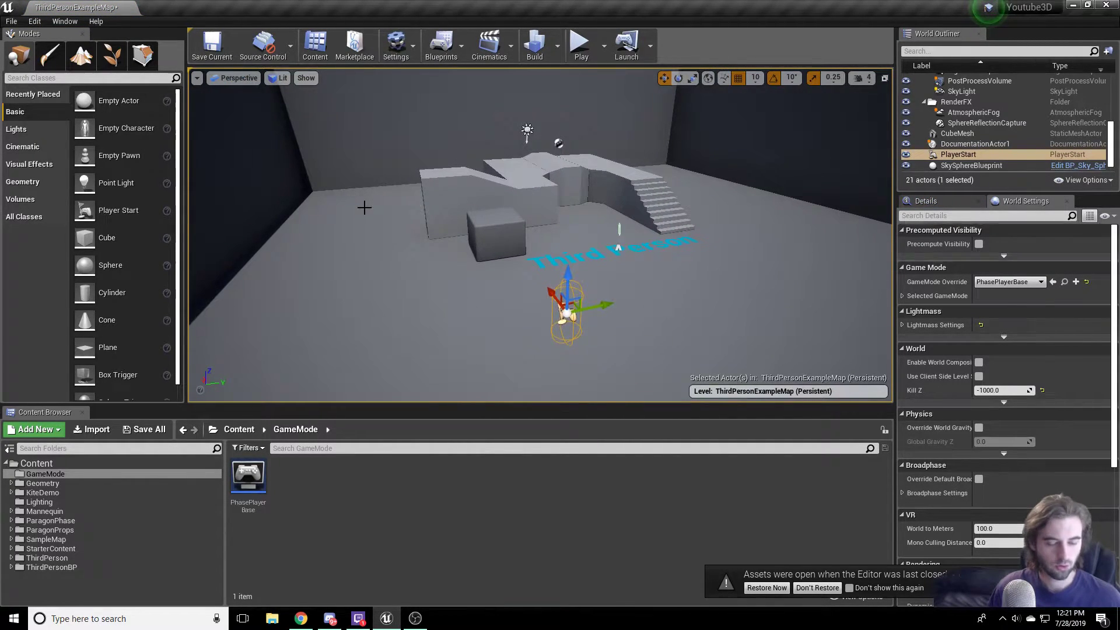
key(ctrl+s)
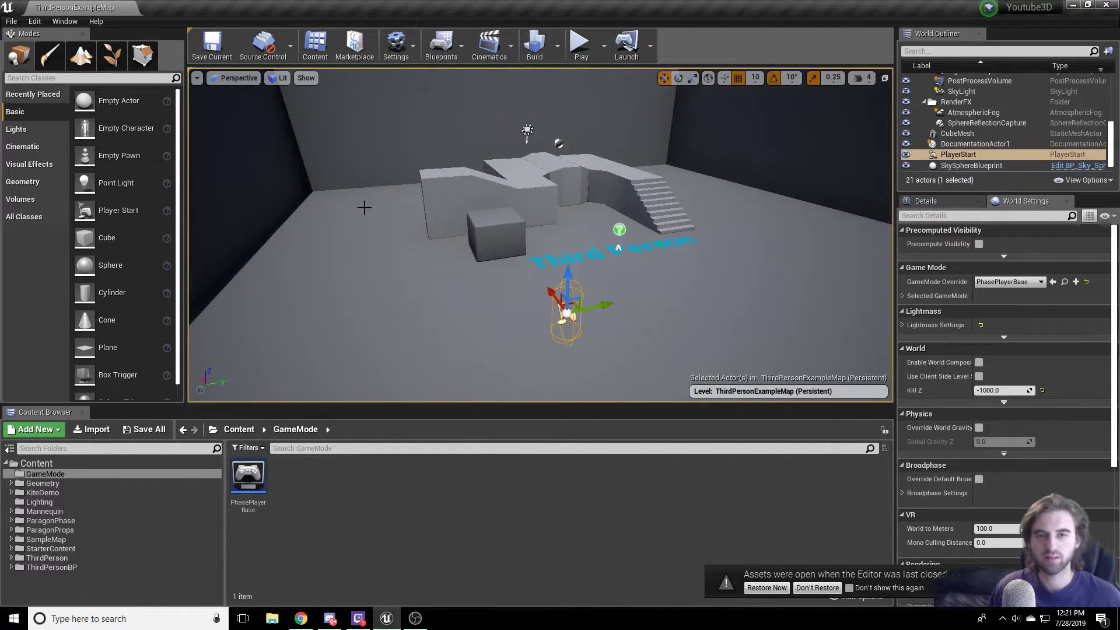
- Play-test the level by running the Phase character around the arena floor, and end the session
click(582, 47)
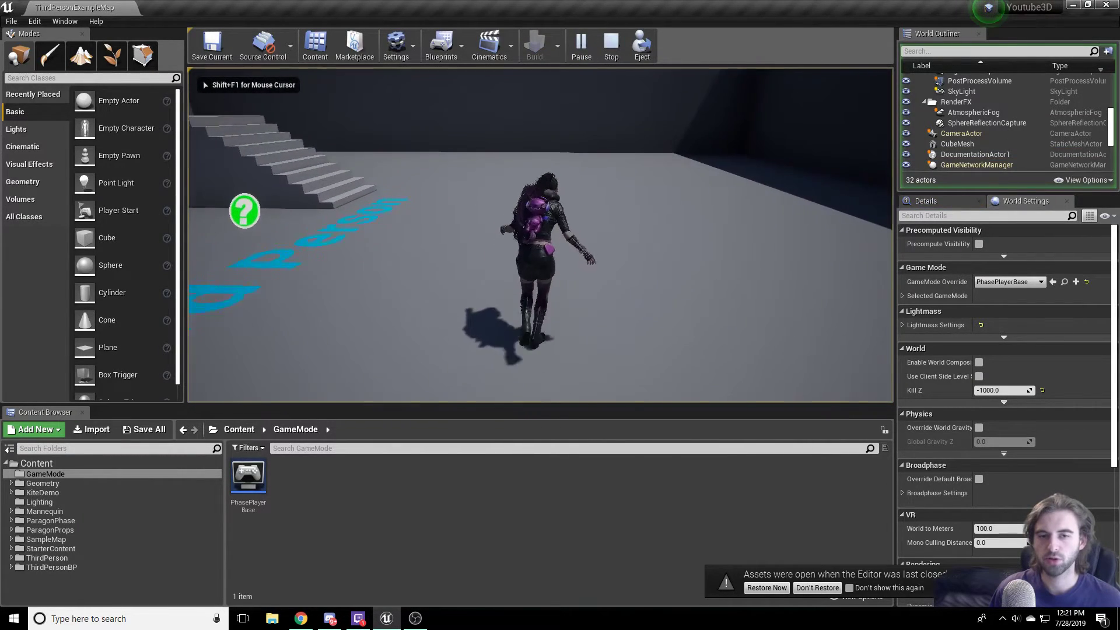
key(w)
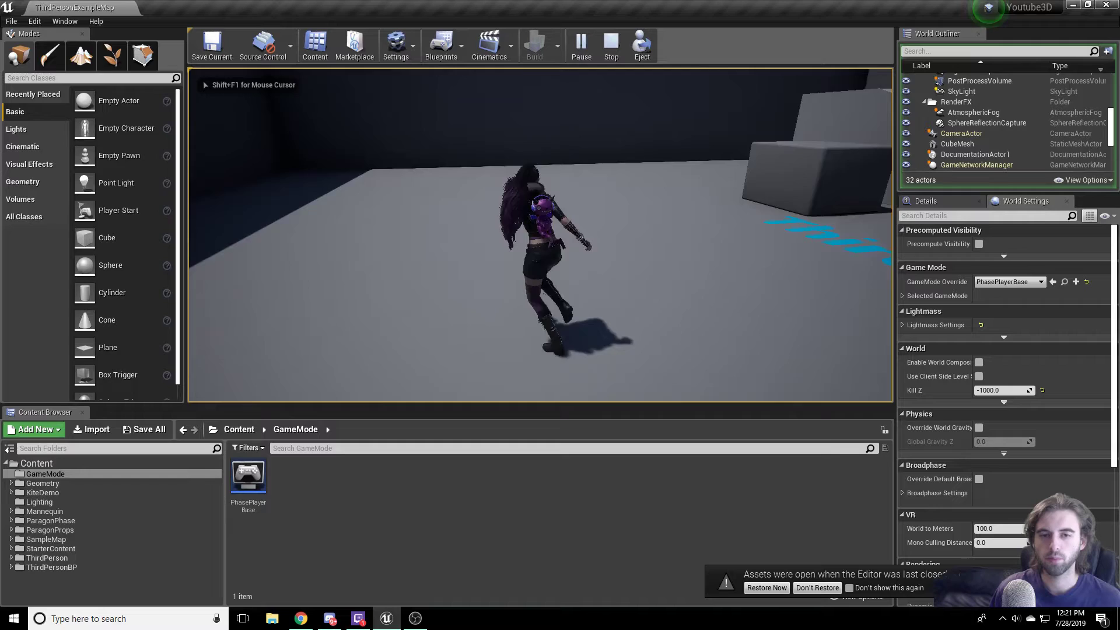
key(w)
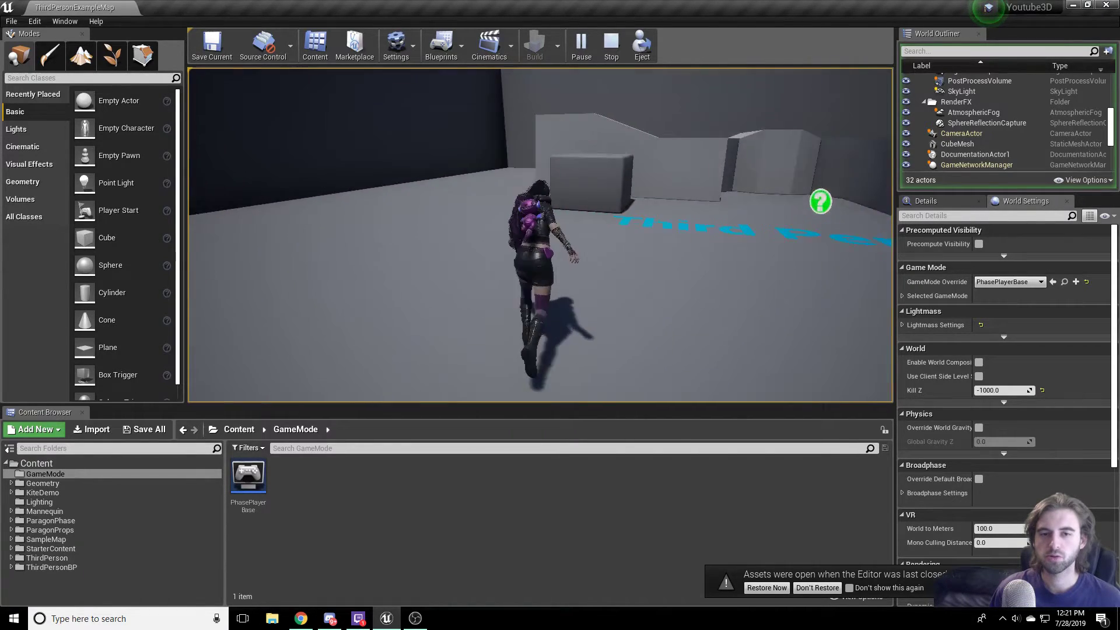
key(w)
key(d)
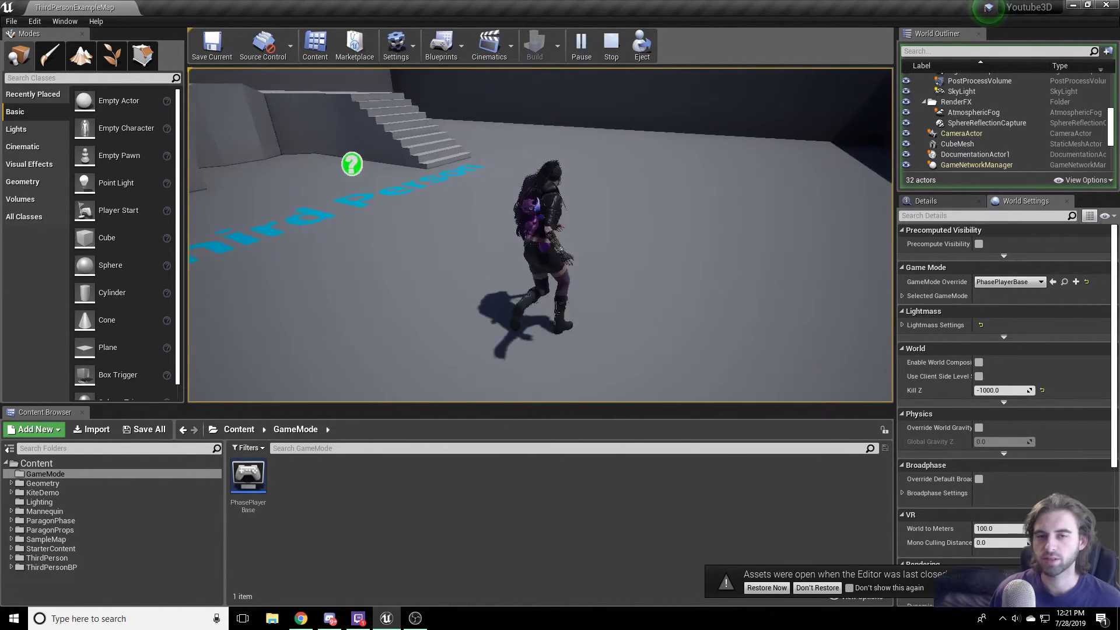
key(Escape)
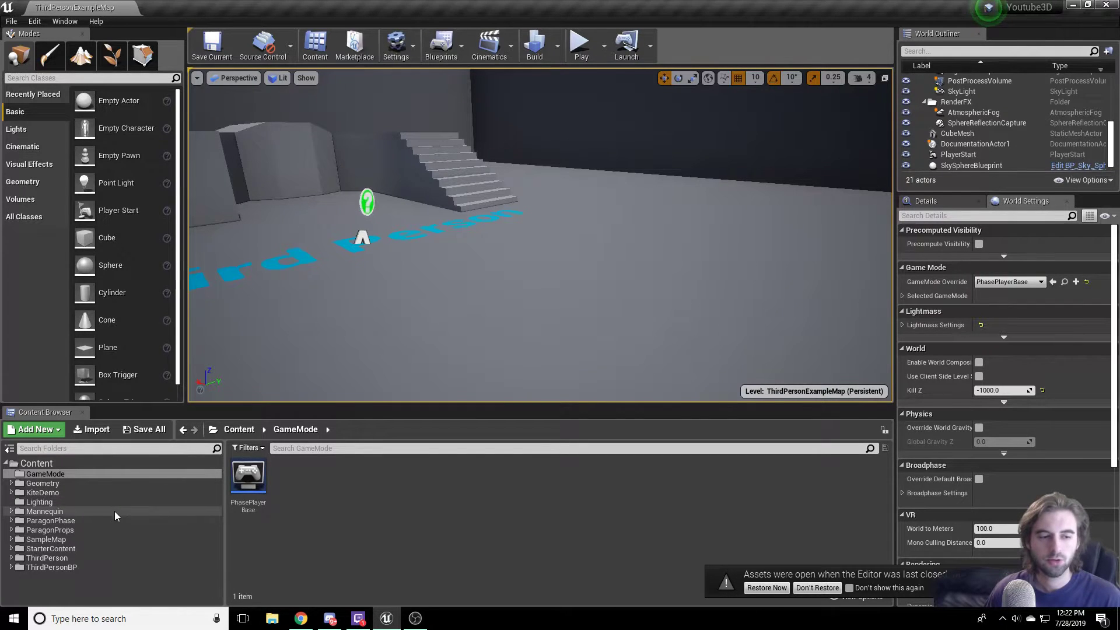
- Open the PhasePlayerCharacter blueprint from the ParagonPhase/Characters/Heroes/Phase content folder
click(82, 521)
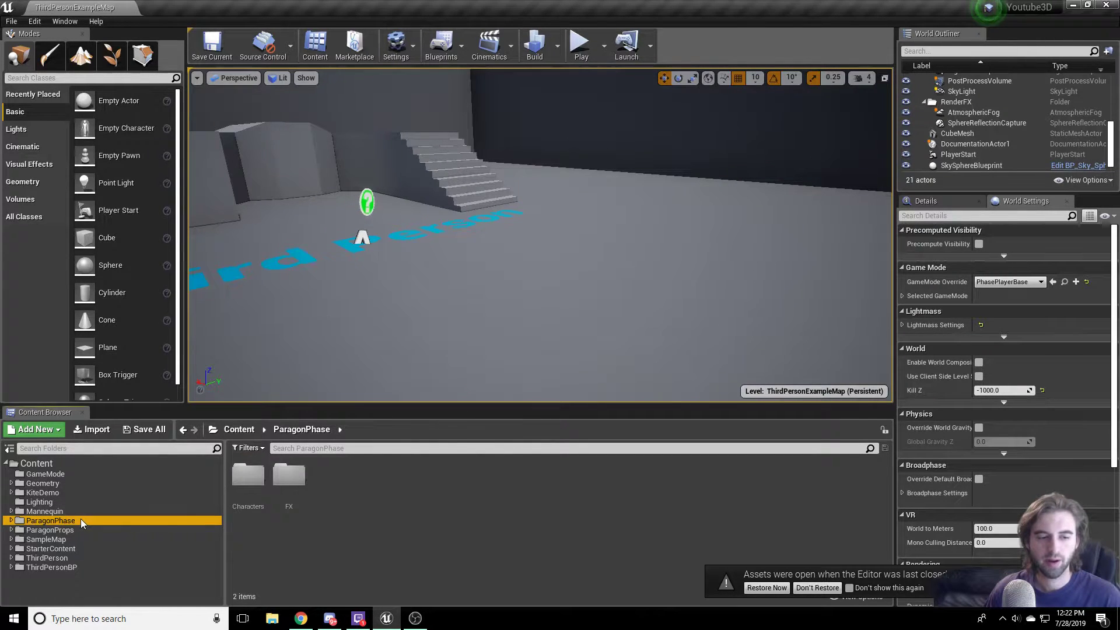
double_click(247, 477)
double_click(281, 477)
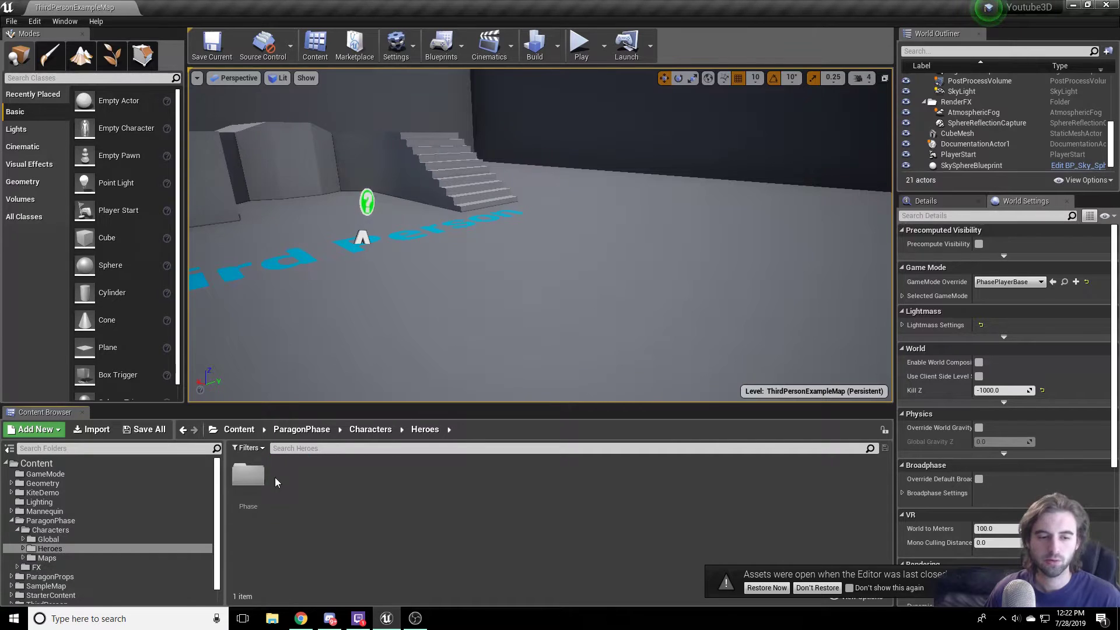
double_click(251, 477)
click(574, 477)
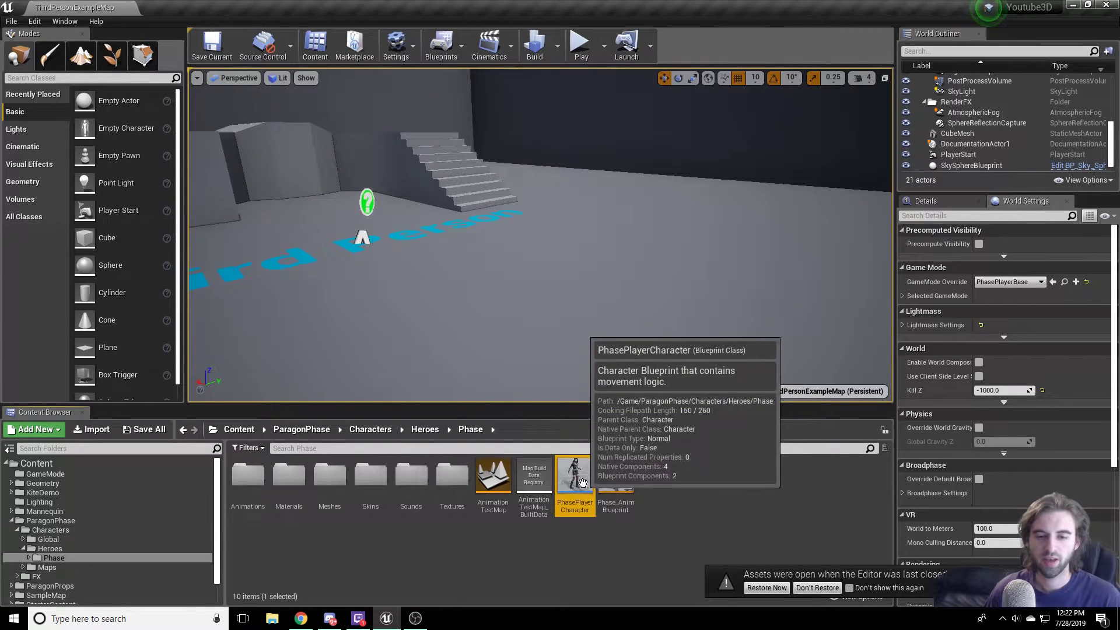
double_click(574, 477)
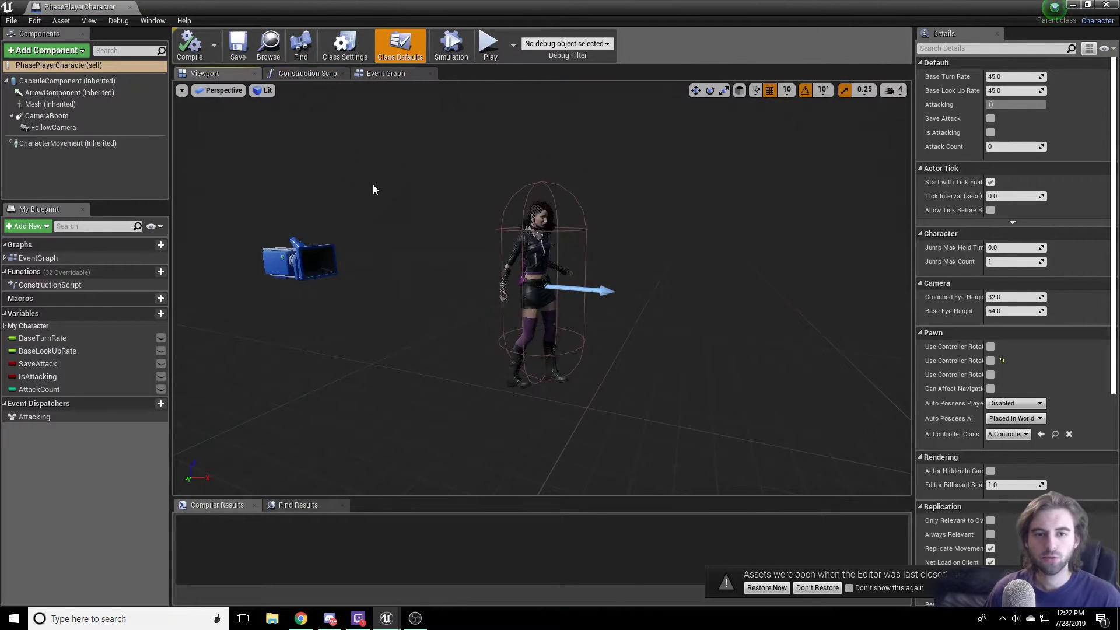
- Delete the CameraBoom component from the PhasePlayerCharacter blueprint, keeping the FollowCamera
scroll(384, 220, up, 2)
right_drag(385, 222, 356, 195)
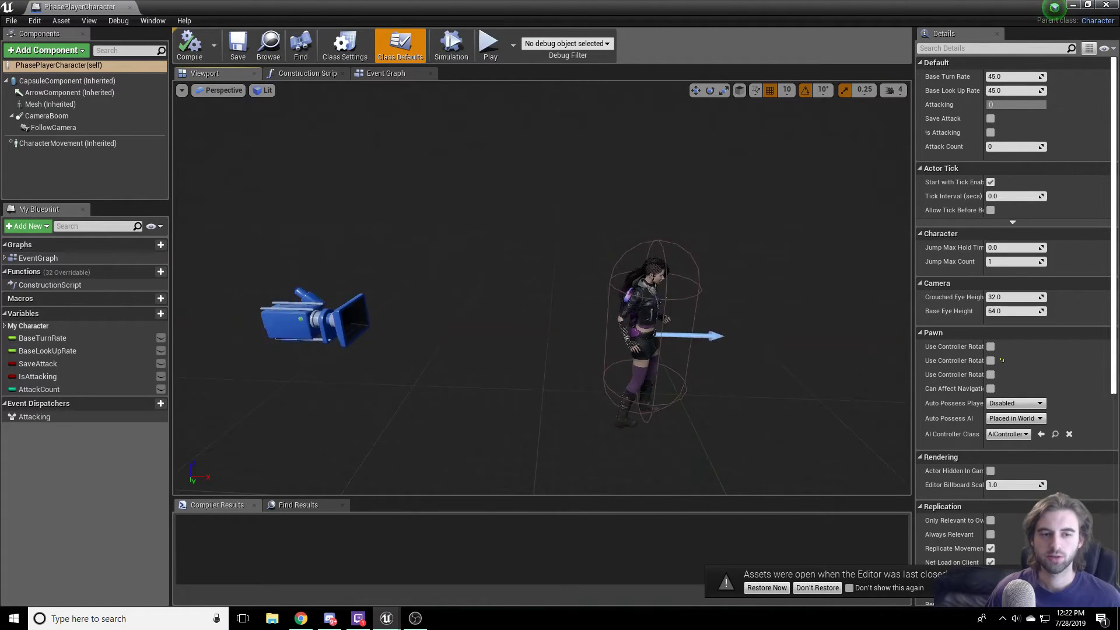
drag(420, 187, 409, 192)
click(341, 318)
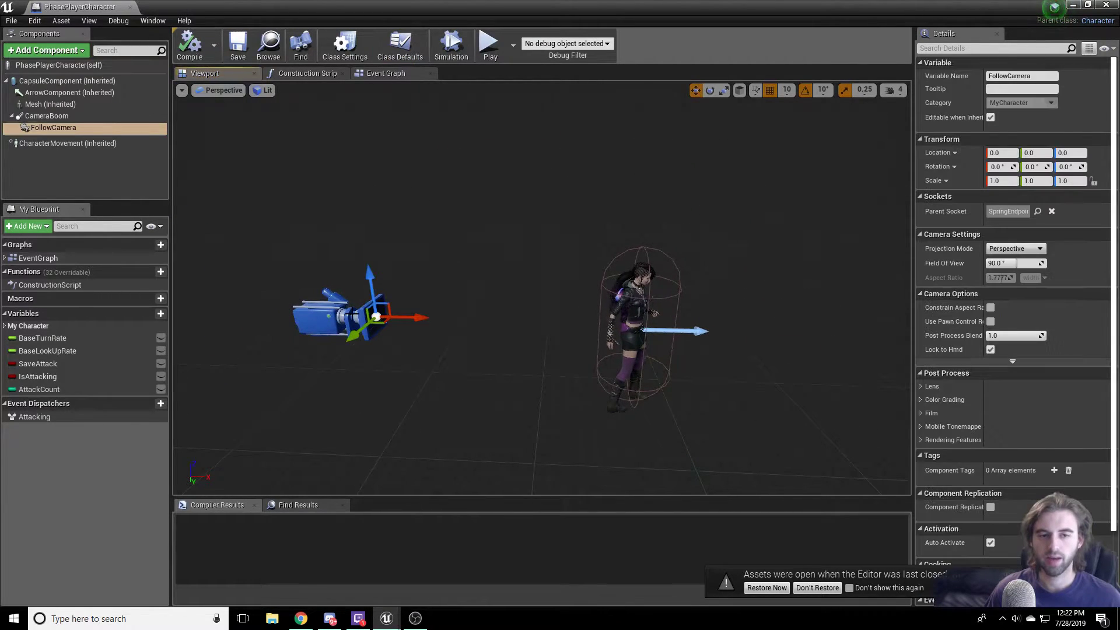
click(49, 117)
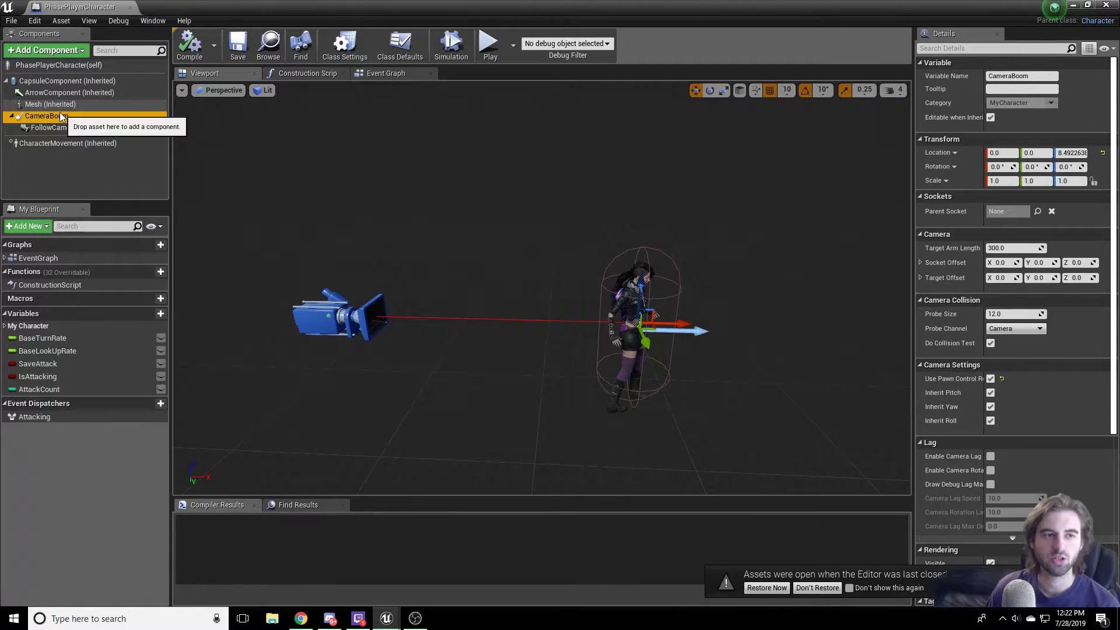
key(Delete)
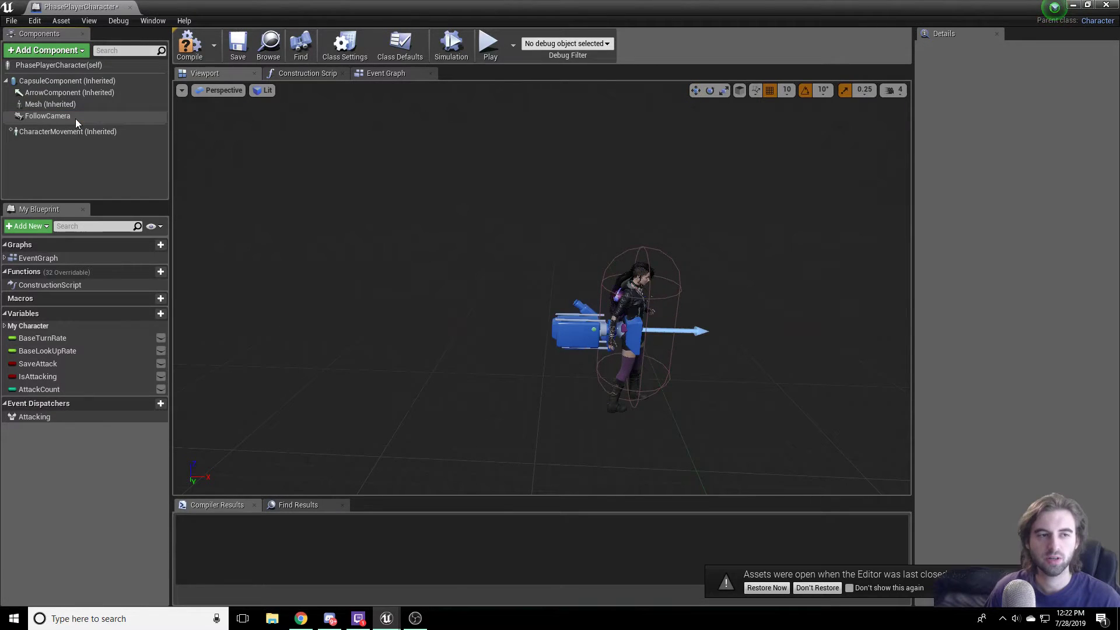
- Raise the FollowCamera to head height at Z 60 and play-test the level through it
click(75, 118)
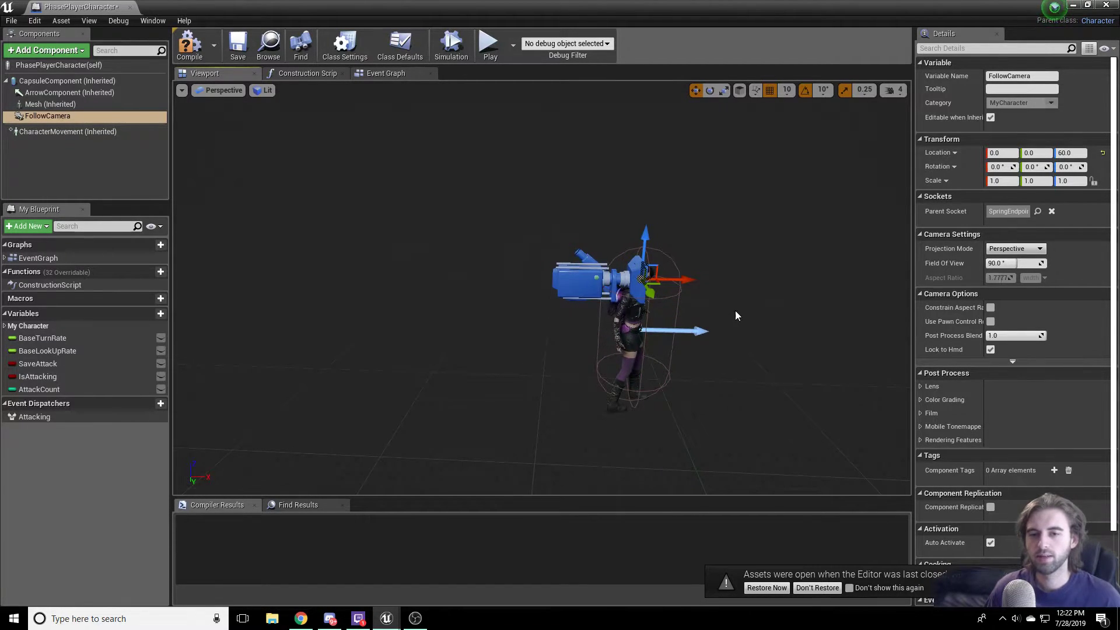
mouse_move(737, 315)
right_down()
mouse_move(753, 318)
mouse_move(721, 356)
mouse_move(694, 329)
mouse_move(737, 315)
right_up()
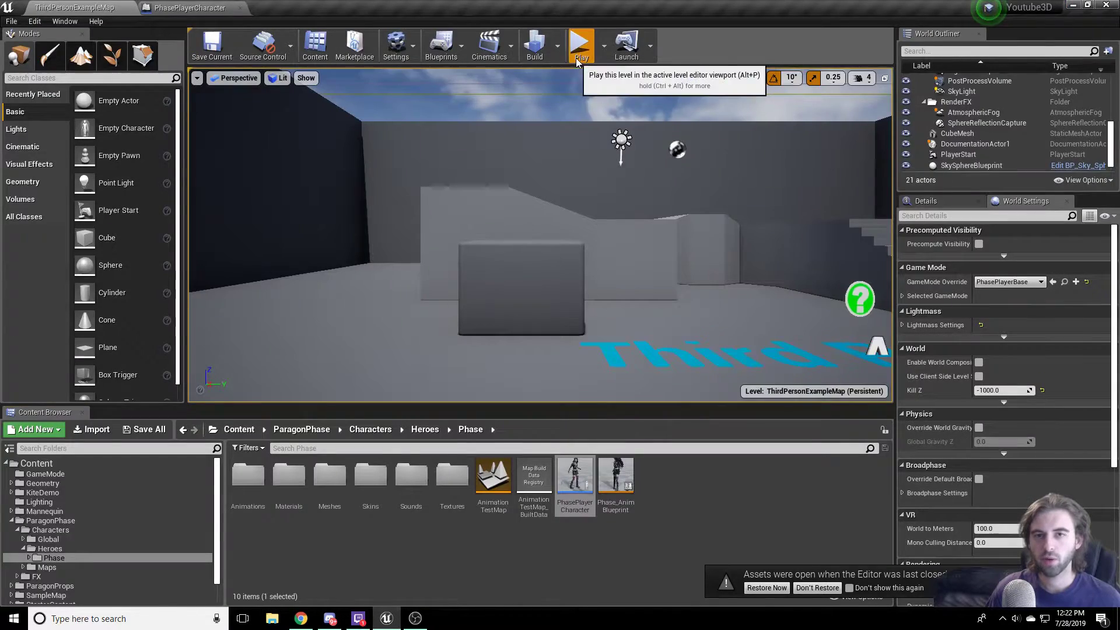
click(579, 53)
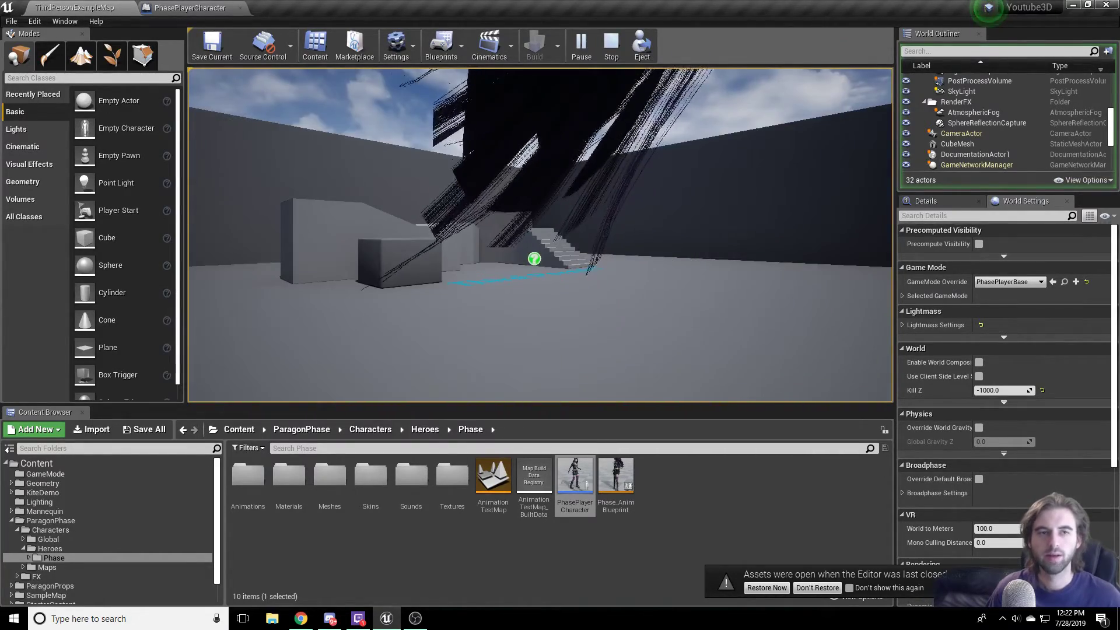
key(Escape)
- In the PhasePlayerCharacter blueprint, parent the FollowCamera to the Mesh component and set its Parent Socket to the head bone
click(201, 8)
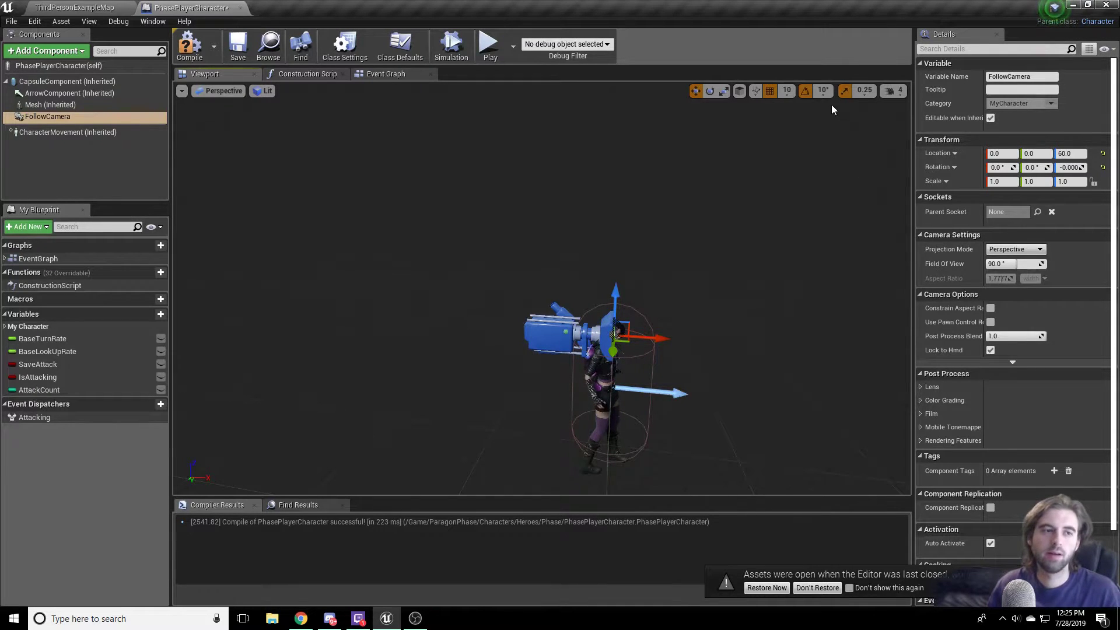
click(53, 117)
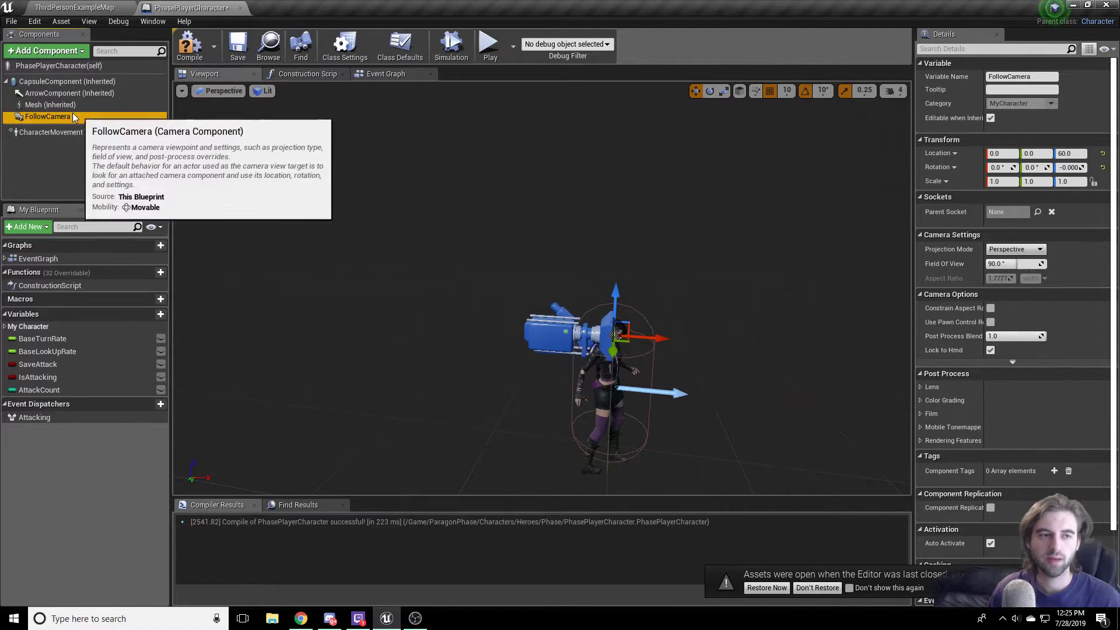
mouse_move(53, 119)
mouse_down()
mouse_move(86, 111)
mouse_move(47, 109)
mouse_up()
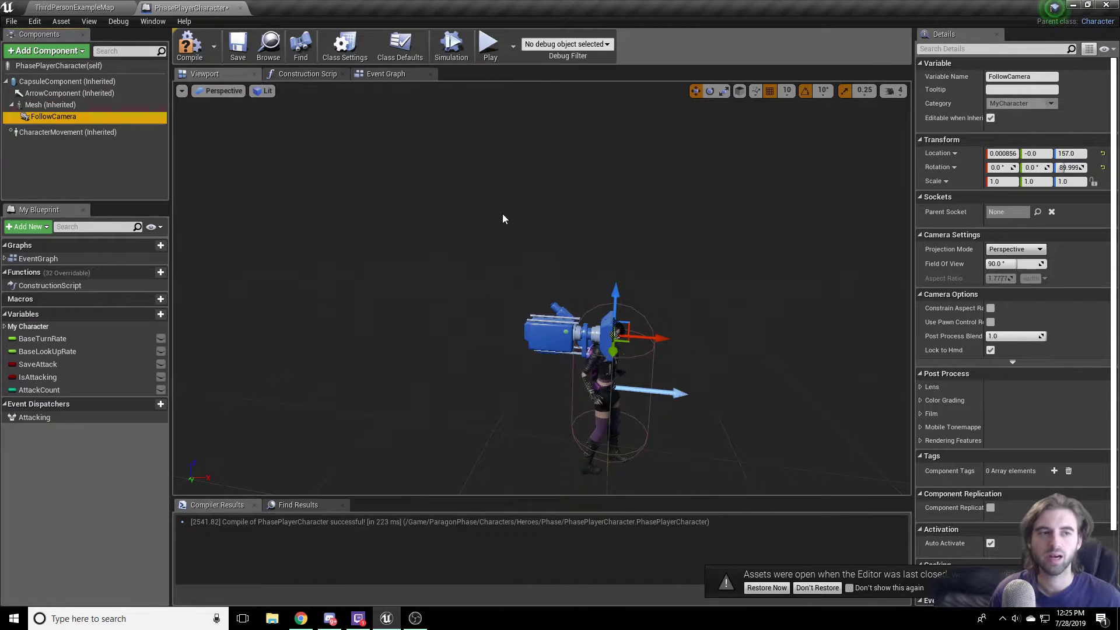
click(566, 329)
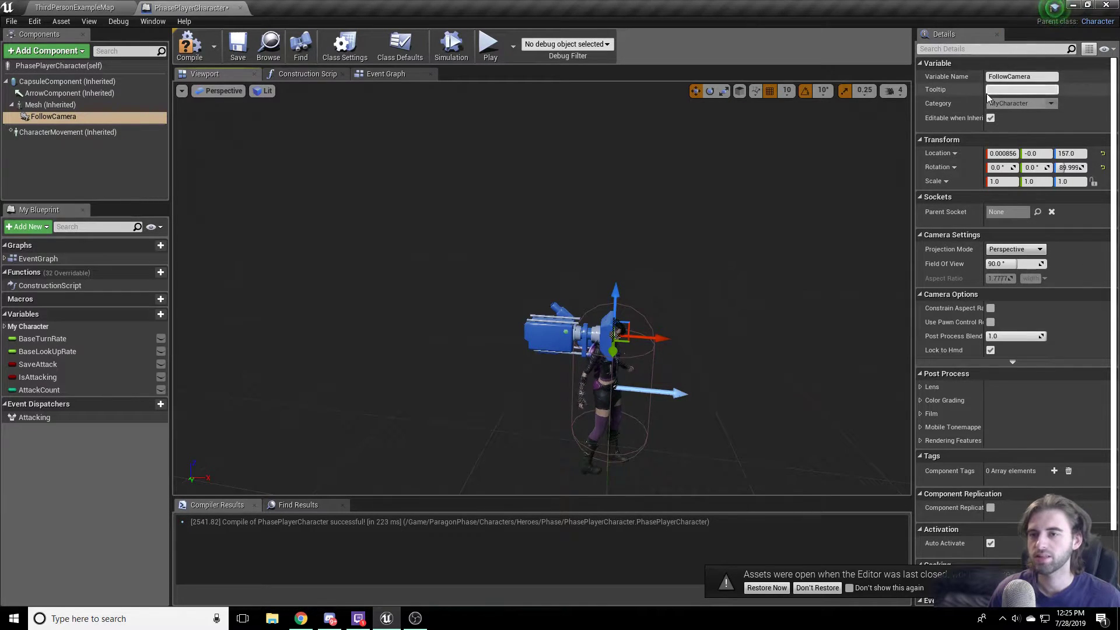
click(1038, 212)
text(head)
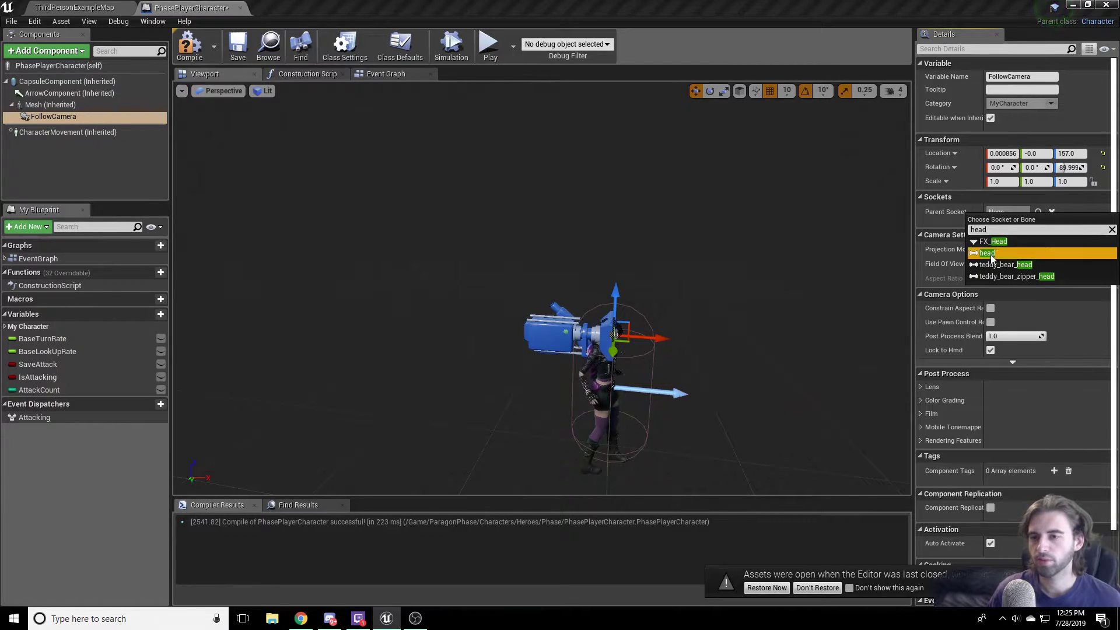
click(989, 254)
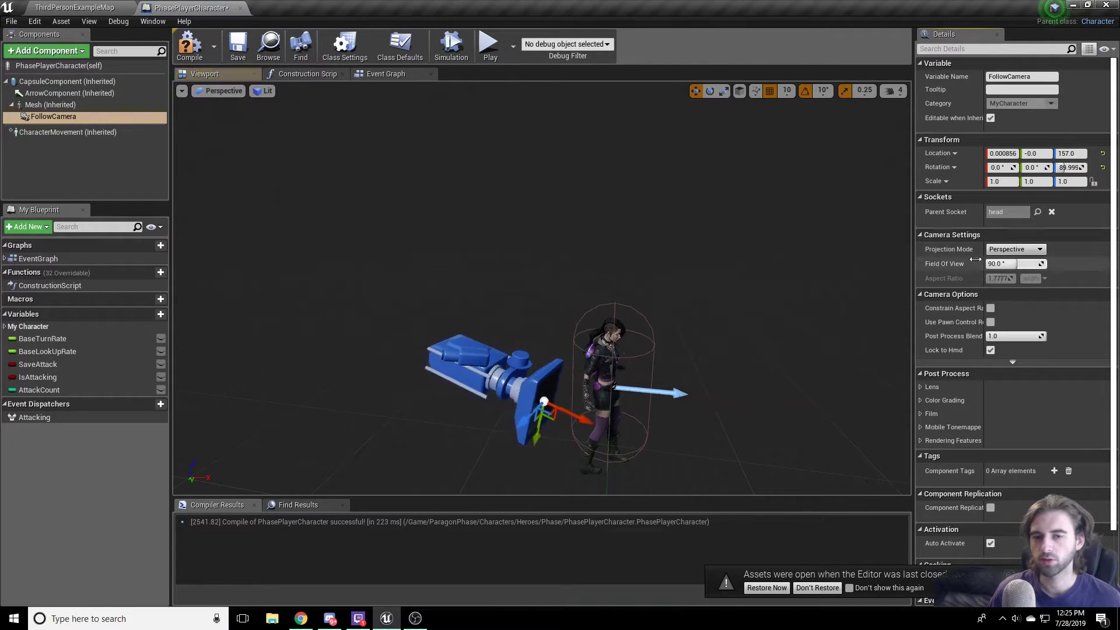
- Rotate the FollowCamera to -90 degrees about X so that it stands upright
mouse_move(704, 282)
right_down()
mouse_move(660, 283)
mouse_move(689, 332)
mouse_move(700, 321)
mouse_move(689, 292)
right_up()
key(w)
mouse_move(774, 300)
right_down()
mouse_move(776, 338)
mouse_move(774, 299)
right_up()
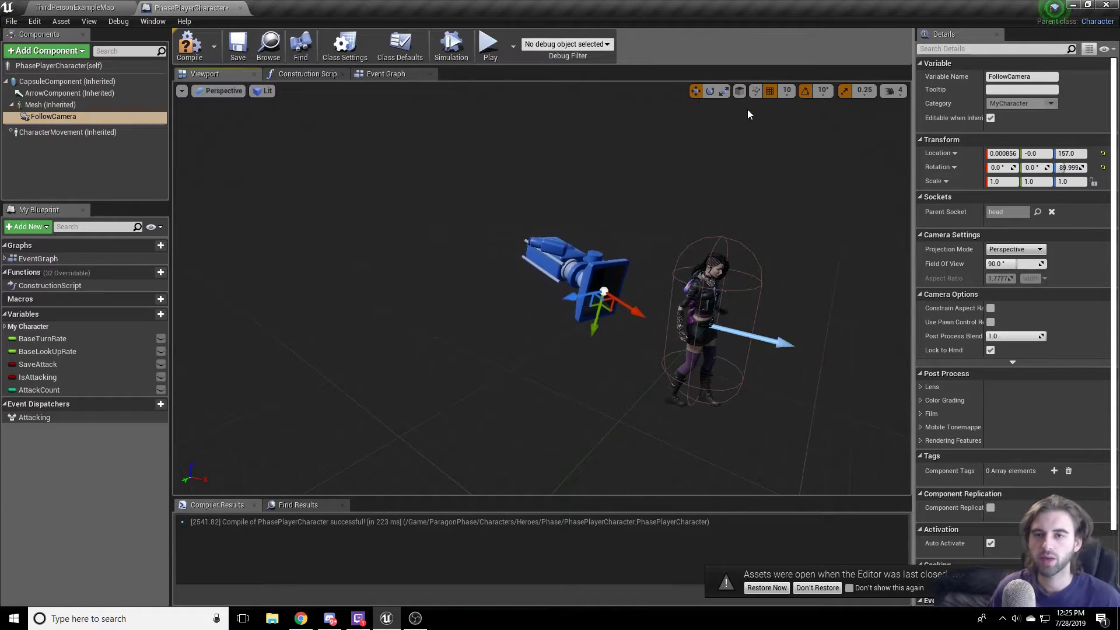
click(711, 92)
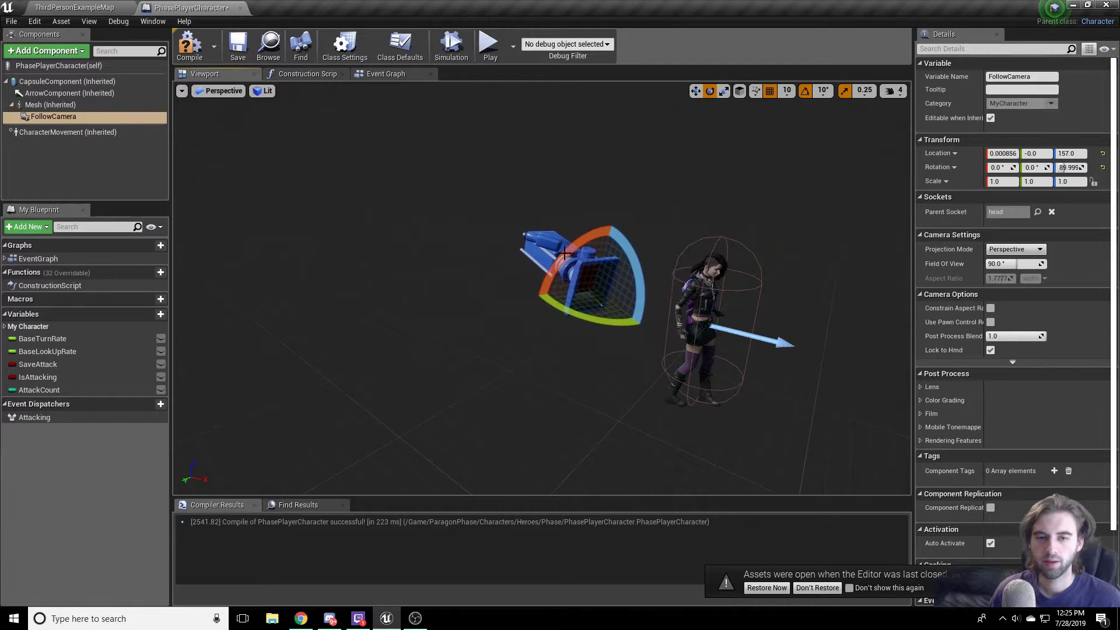
right_drag(677, 152, 718, 153)
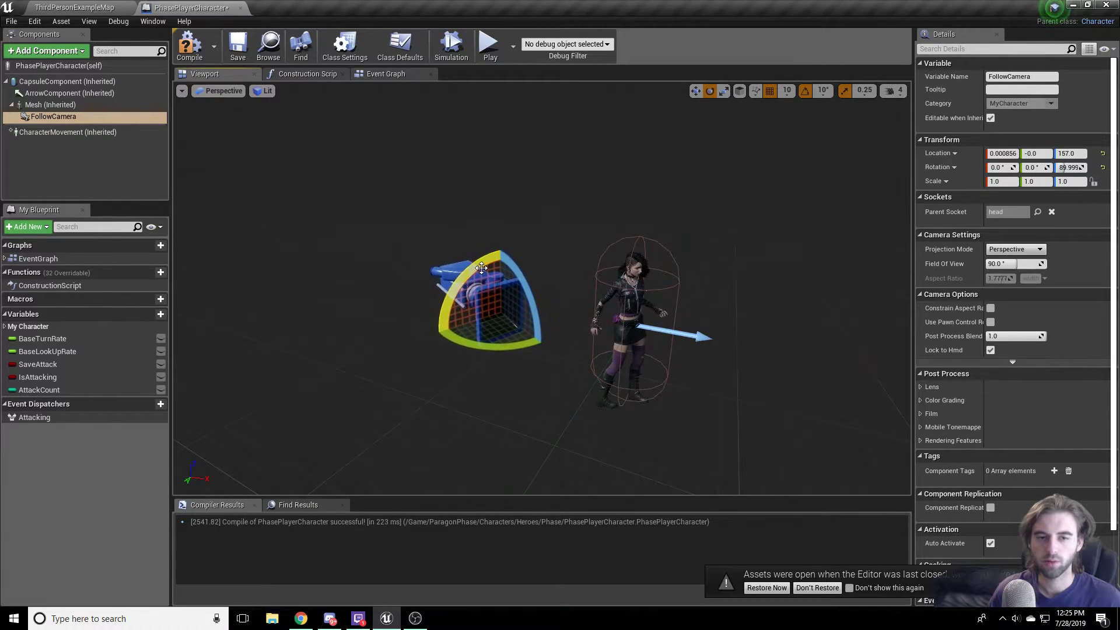
drag(480, 273, 513, 320)
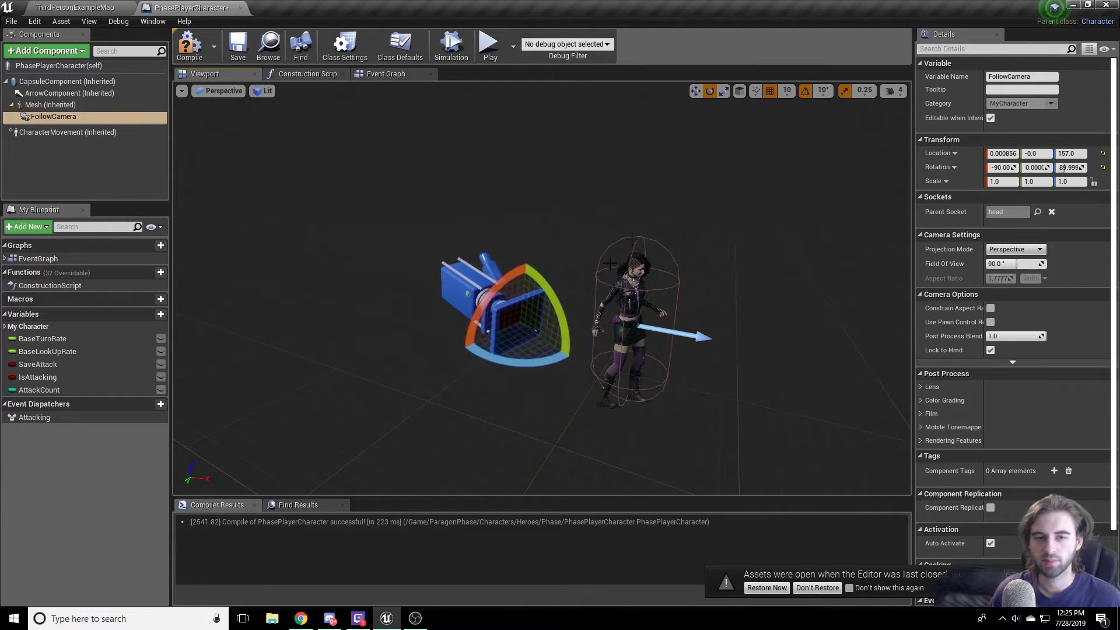
- Move the FollowCamera in front of the character's face, to a location of about X 0, Y 20, Z -3
click(695, 92)
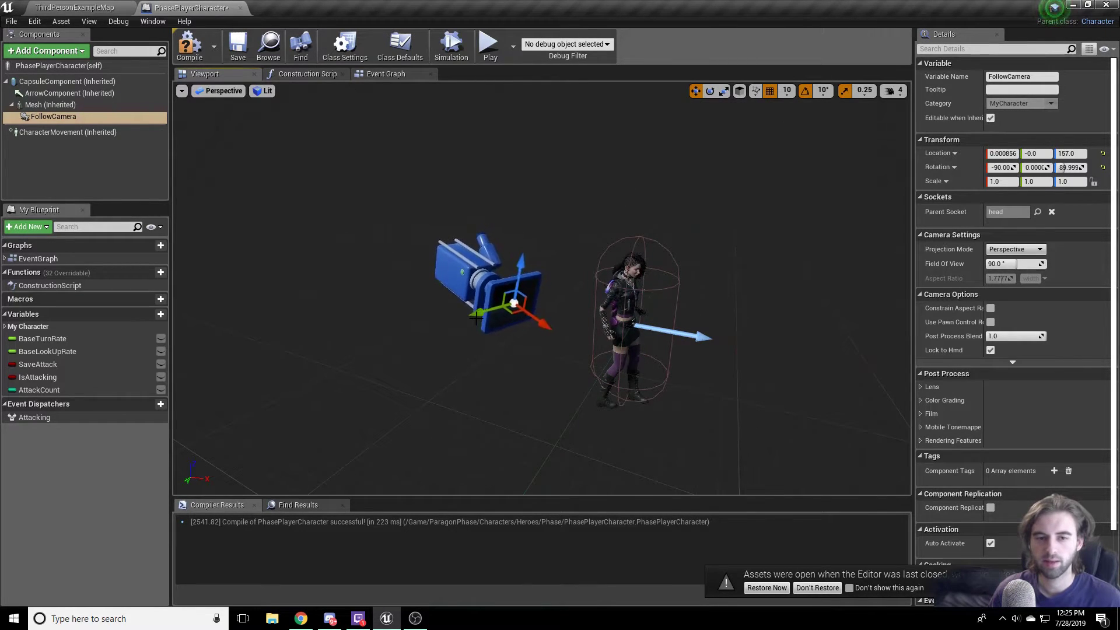
drag(529, 305, 552, 310)
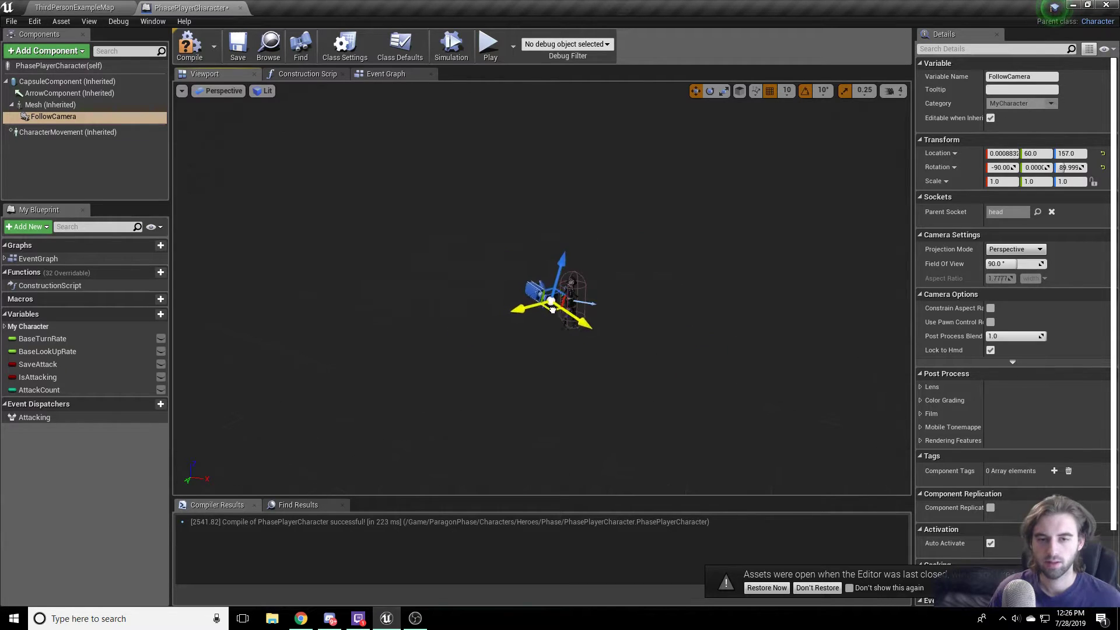
scroll(708, 282, up, 10)
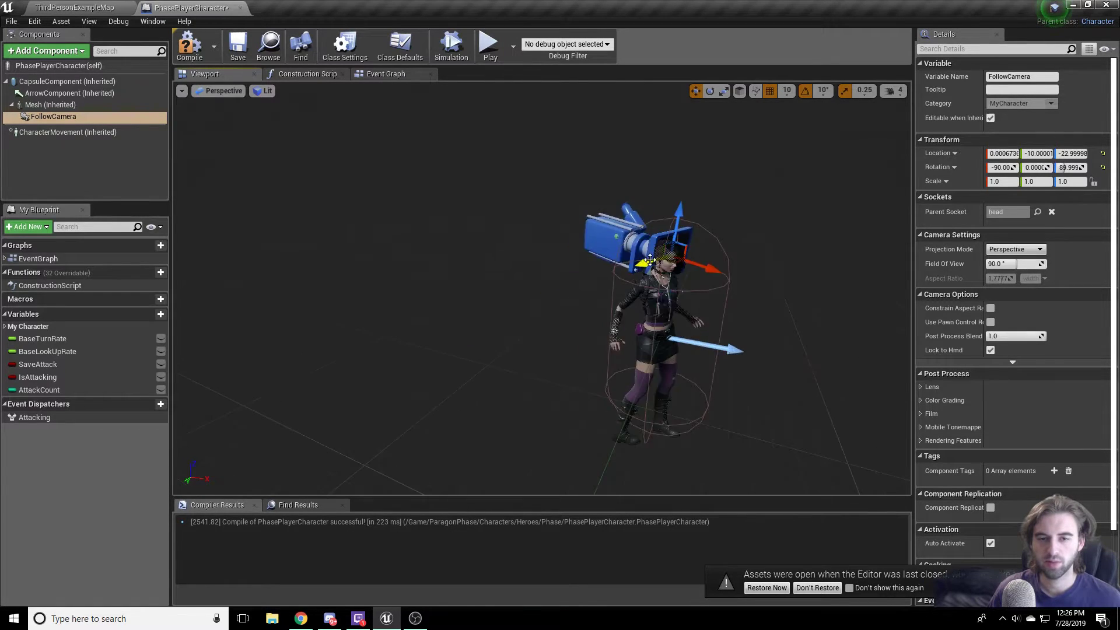
scroll(708, 283, down, 3)
right_drag(708, 282, 584, 286)
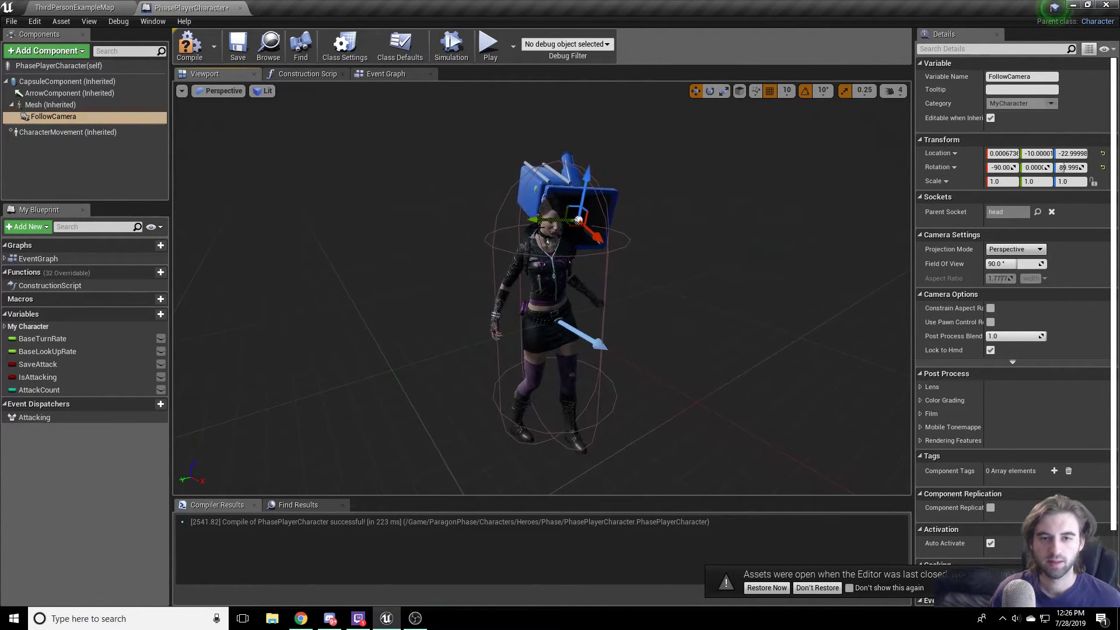
drag(546, 223, 521, 226)
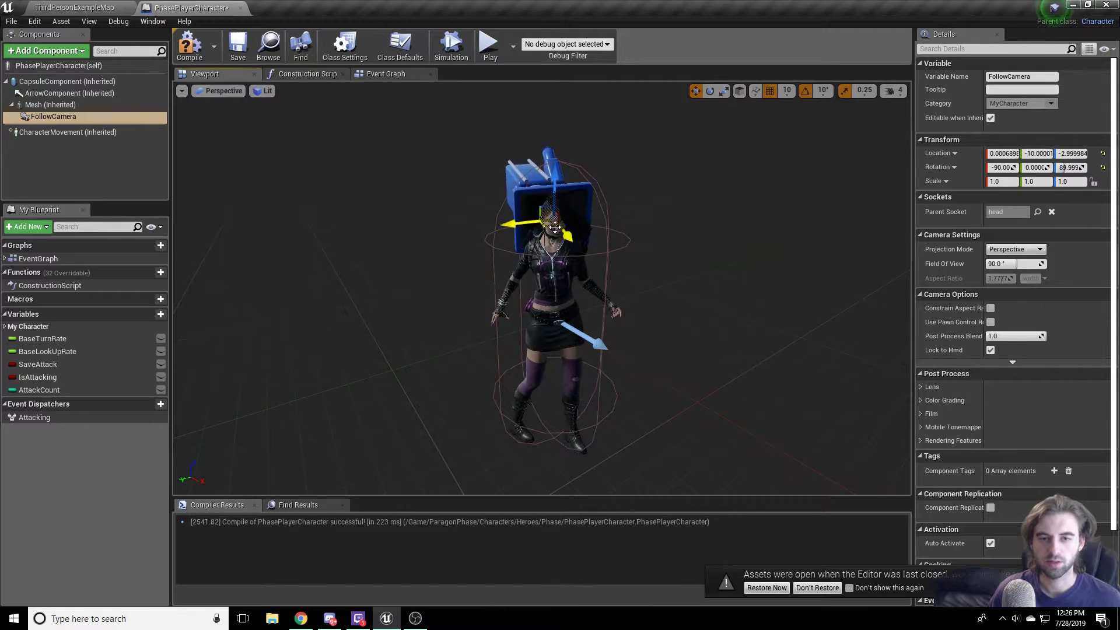
right_drag(559, 235, 594, 232)
drag(527, 237, 540, 250)
- Compile and save the PhasePlayerCharacter blueprint
click(187, 53)
click(188, 52)
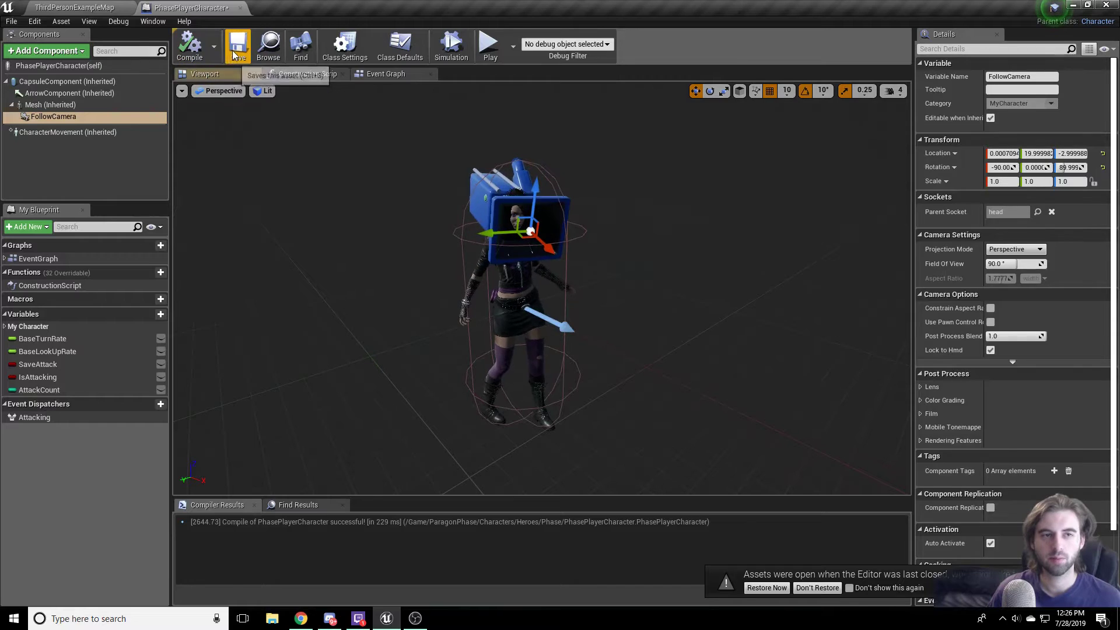
click(239, 47)
- Play-test ThirdPersonExampleMap and look around the arena through the head-mounted camera
click(75, 7)
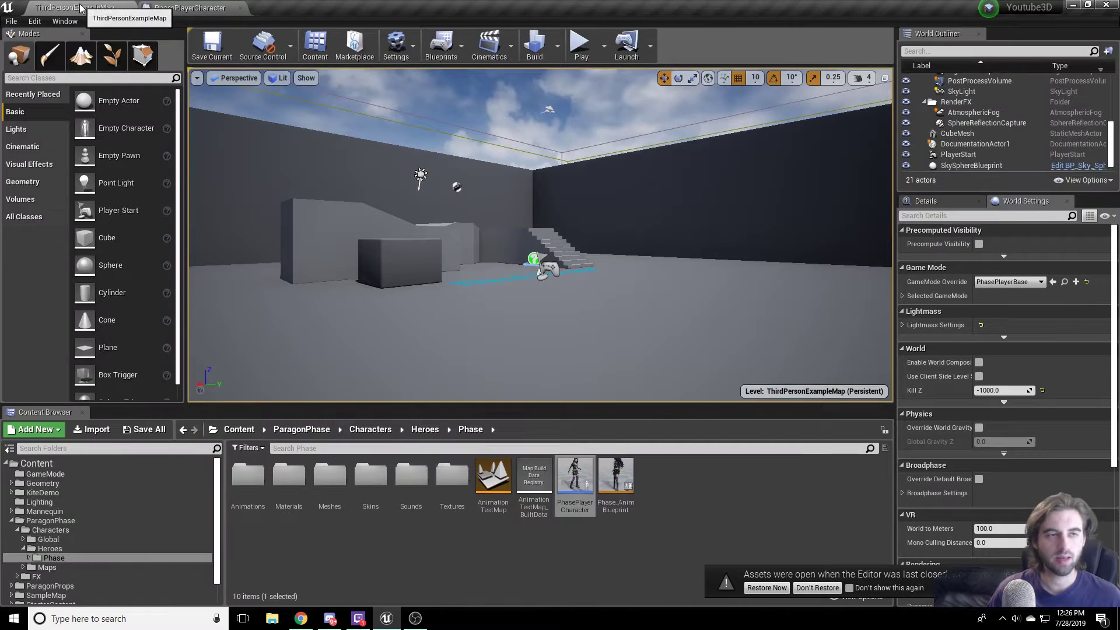
click(580, 45)
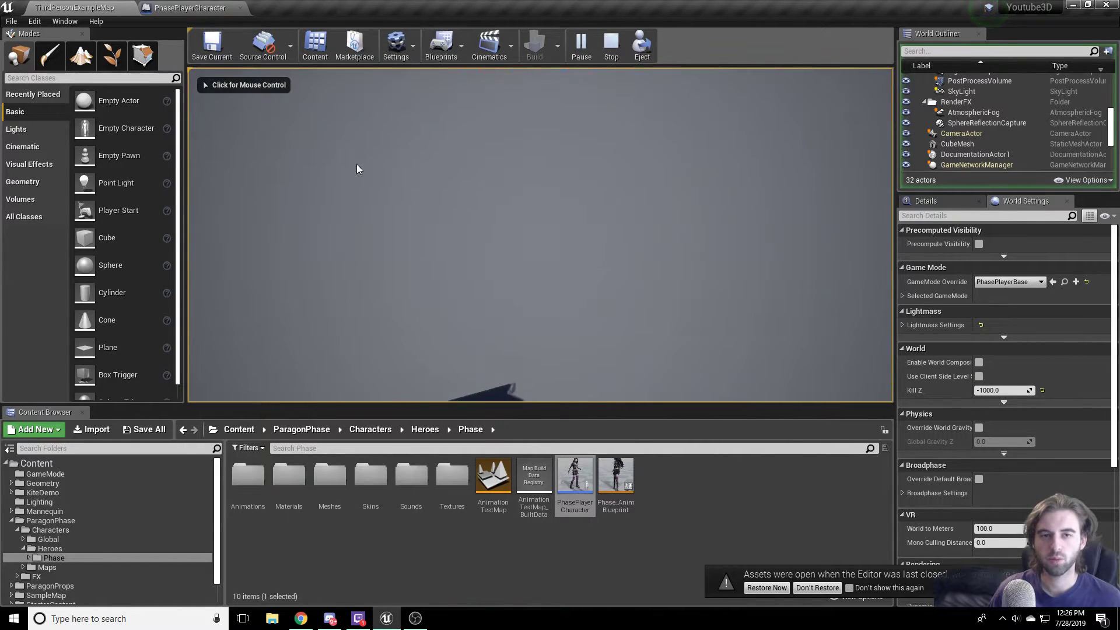
click(357, 168)
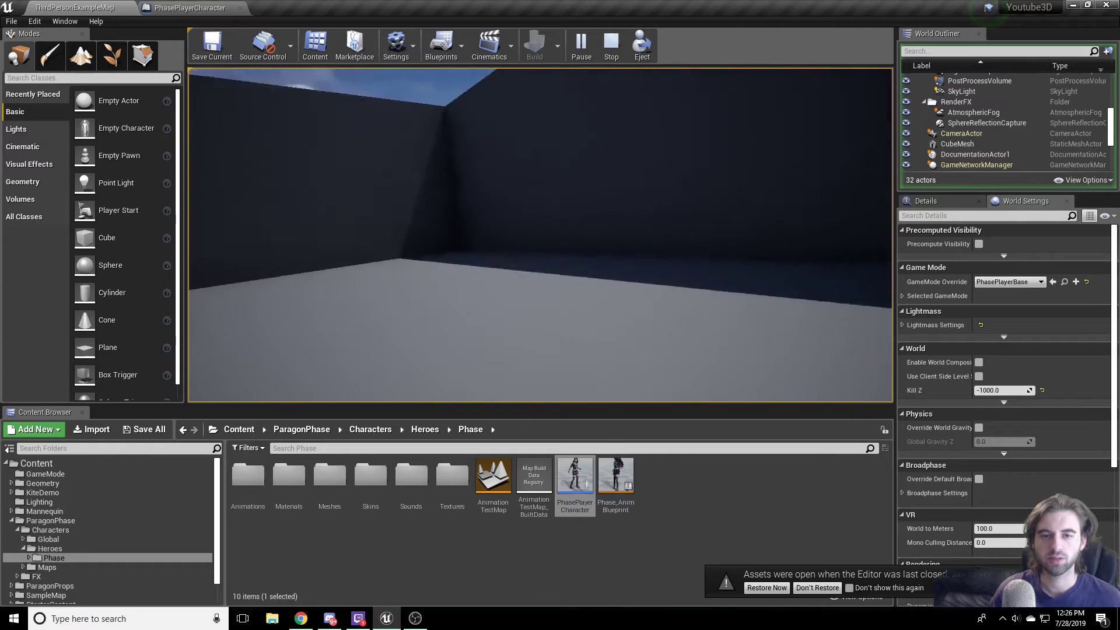
- End the play test and enable Use Pawn Control Rotation on the PhasePlayerCharacter's FollowCamera
key(Escape)
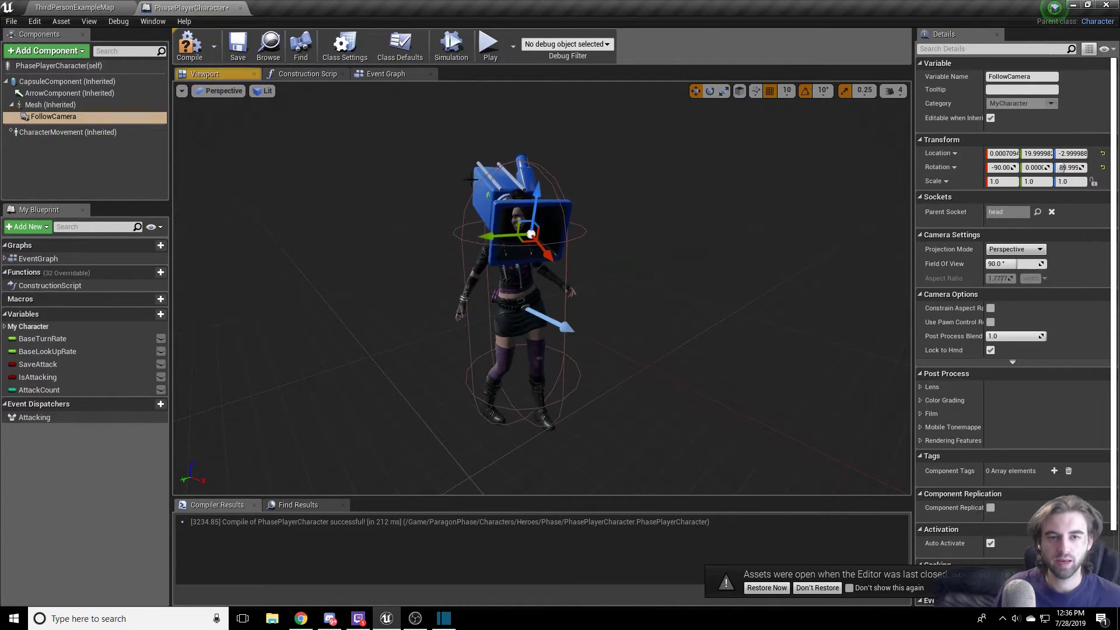
click(50, 116)
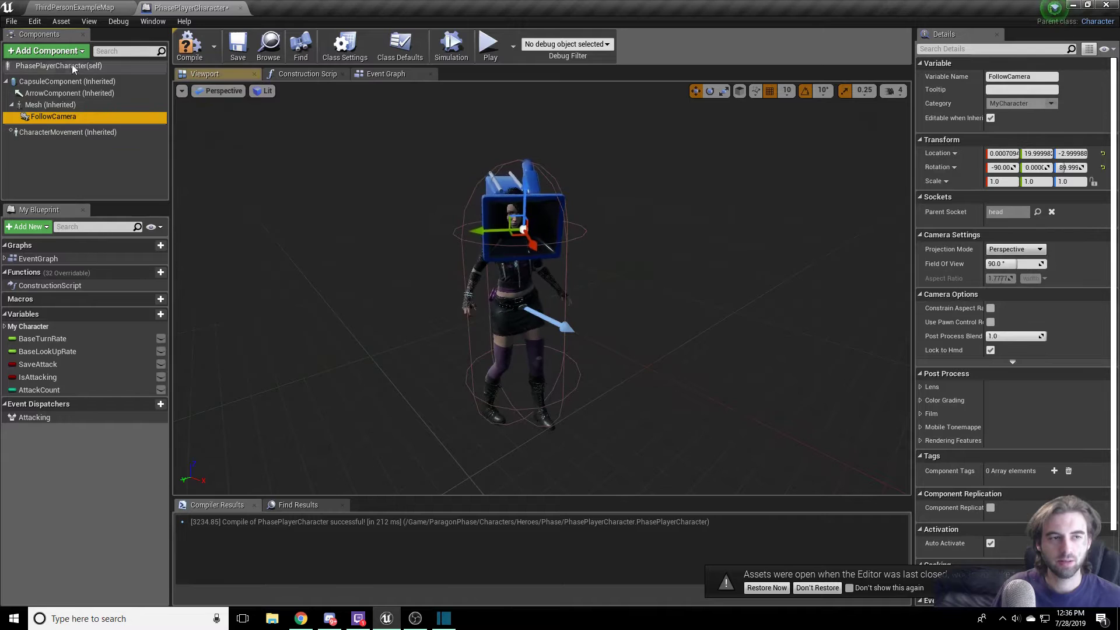
key(F2)
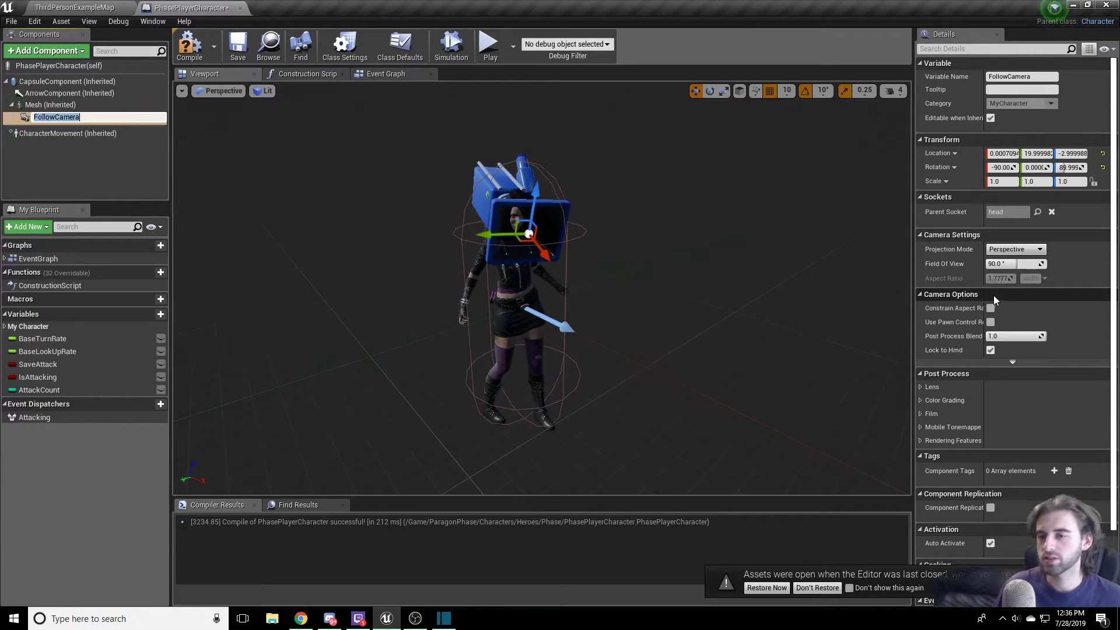
scroll(971, 279, down, 2)
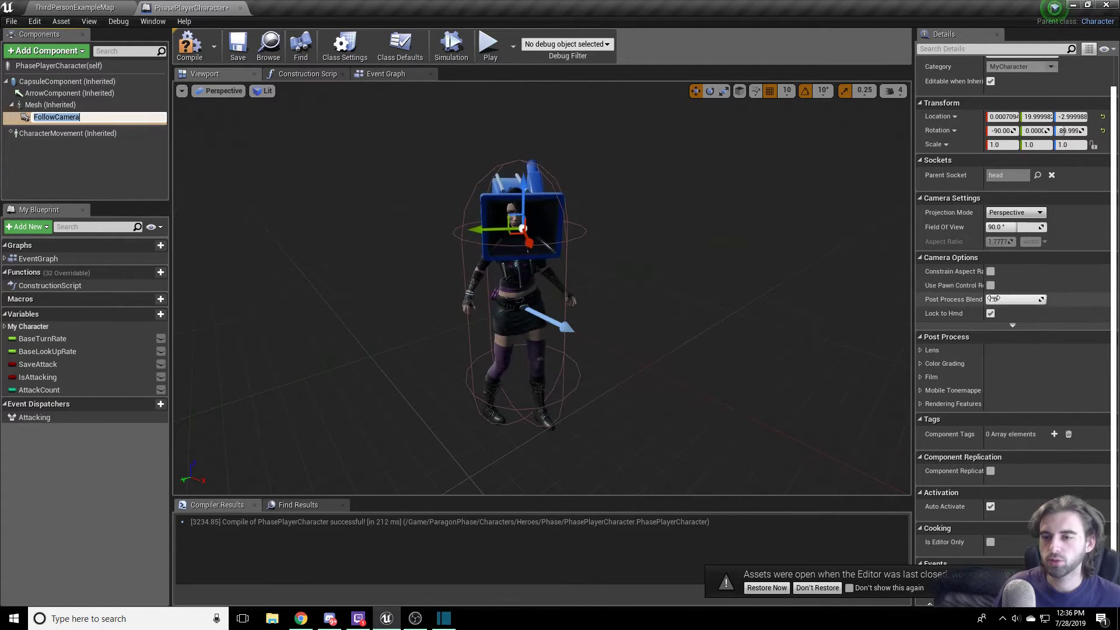
click(991, 285)
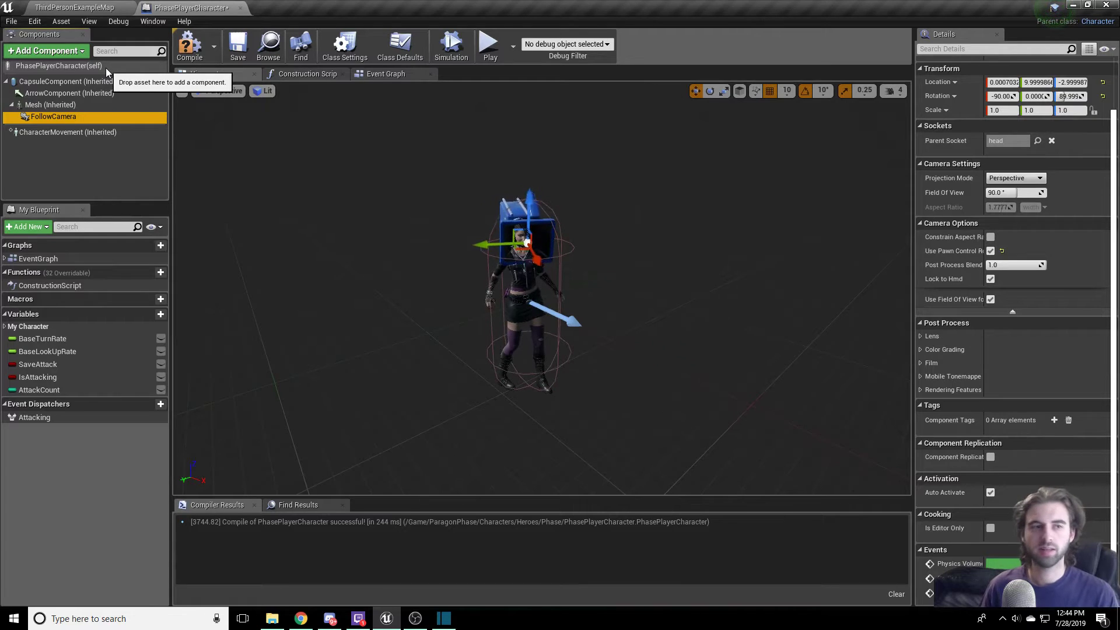
- Enable Use Controller Rotation Yaw in the Pawn settings of the PhasePlayerCharacter's root
click(88, 67)
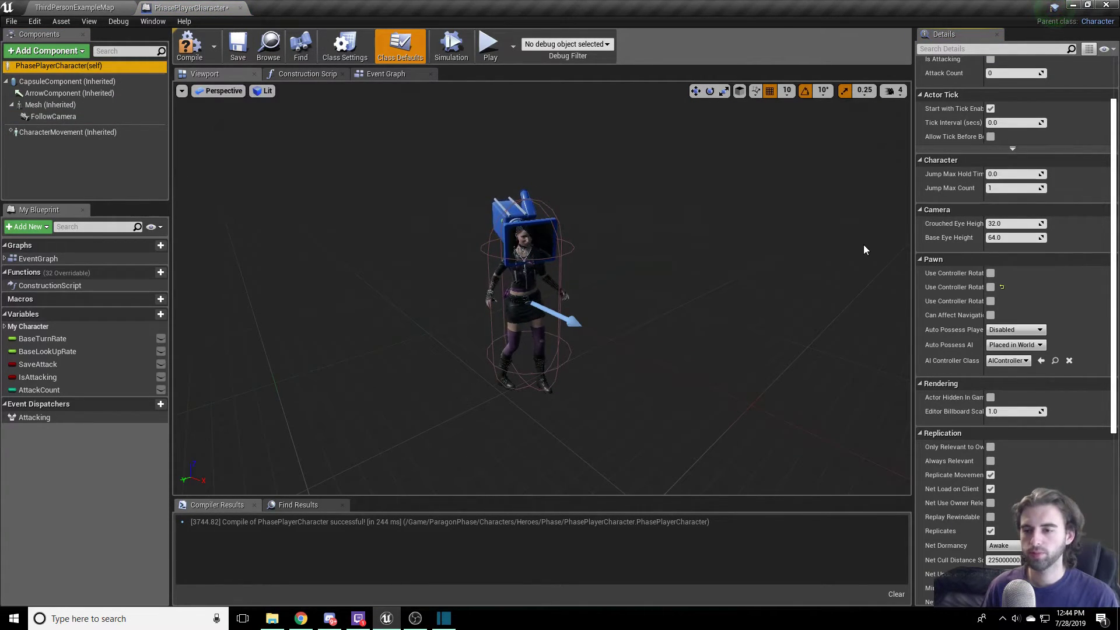
scroll(1024, 232, down, 3)
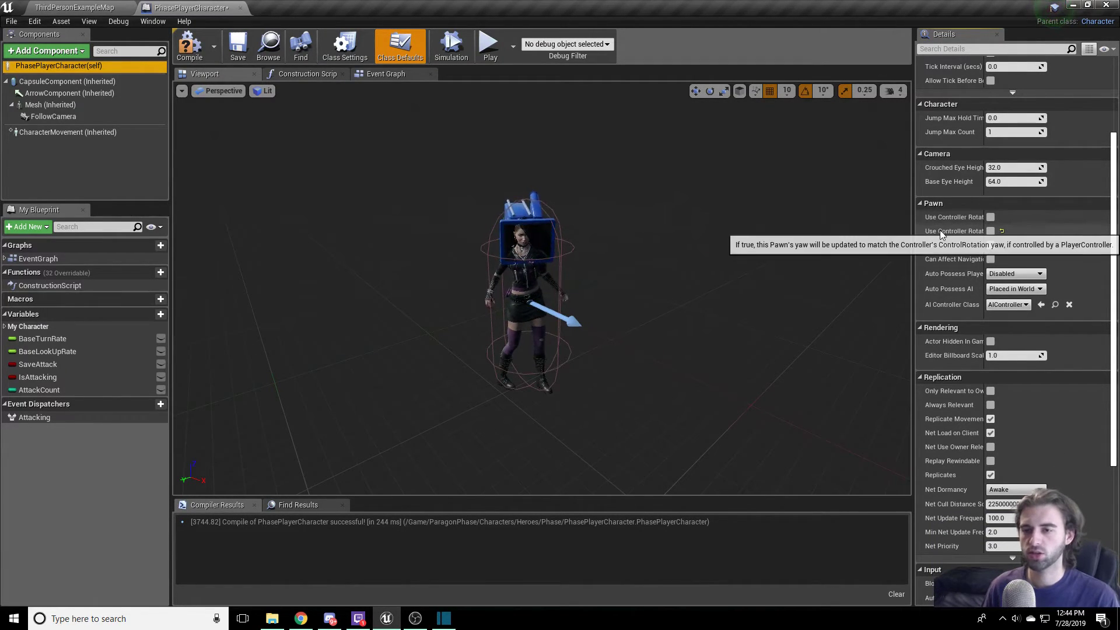
click(991, 231)
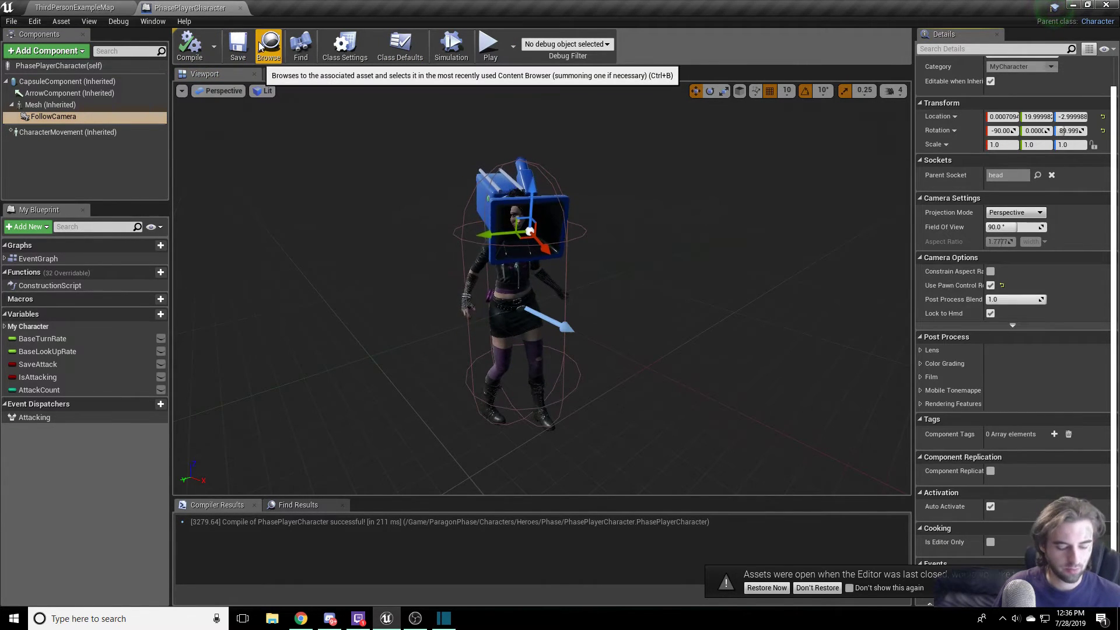
- Play-test ThirdPersonExampleMap, looking around and walking the character across the arena and up the stairs
click(103, 8)
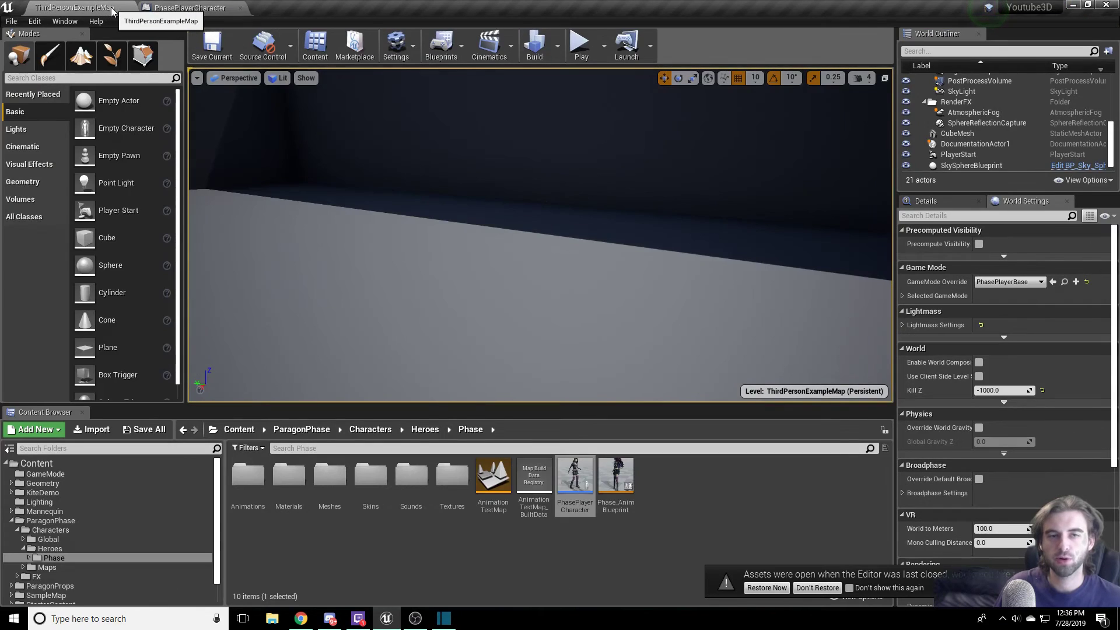
click(582, 53)
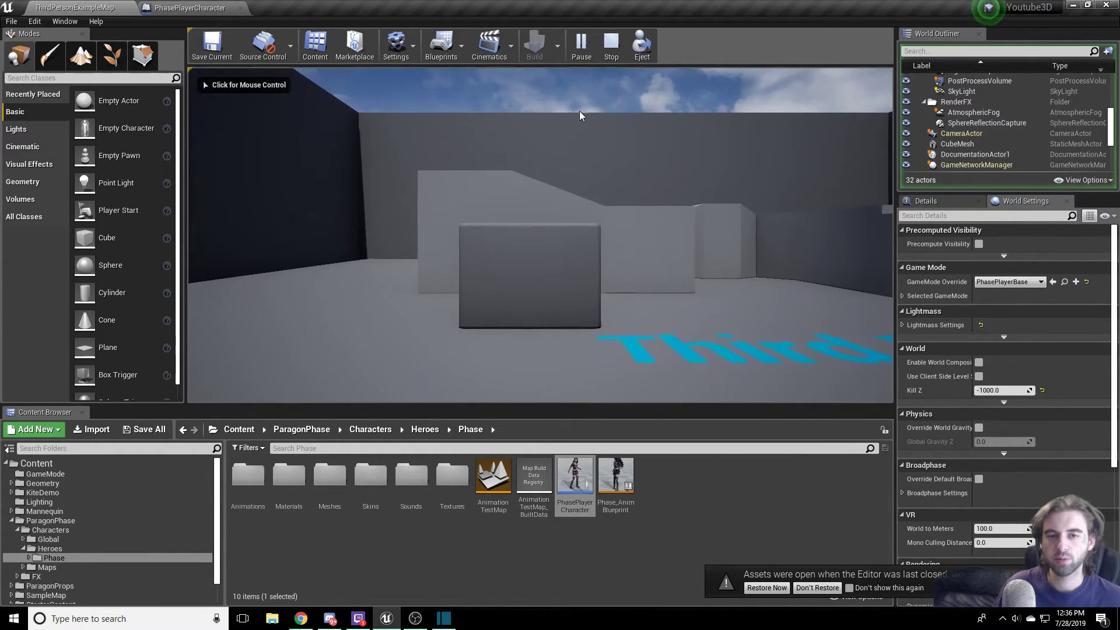
click(581, 144)
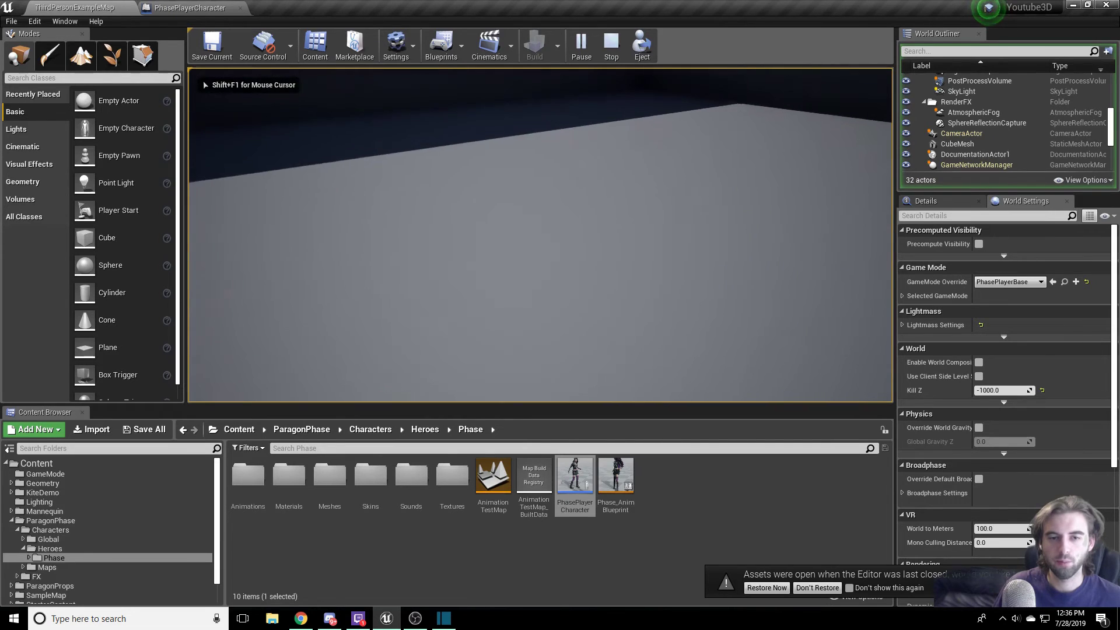
key(w)
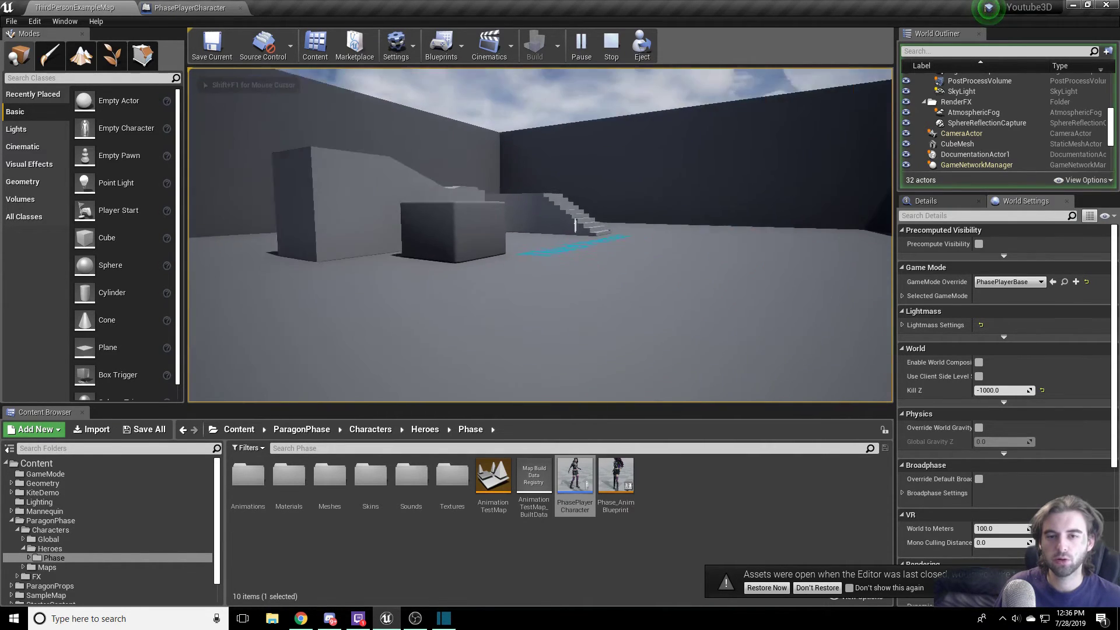
key(w)
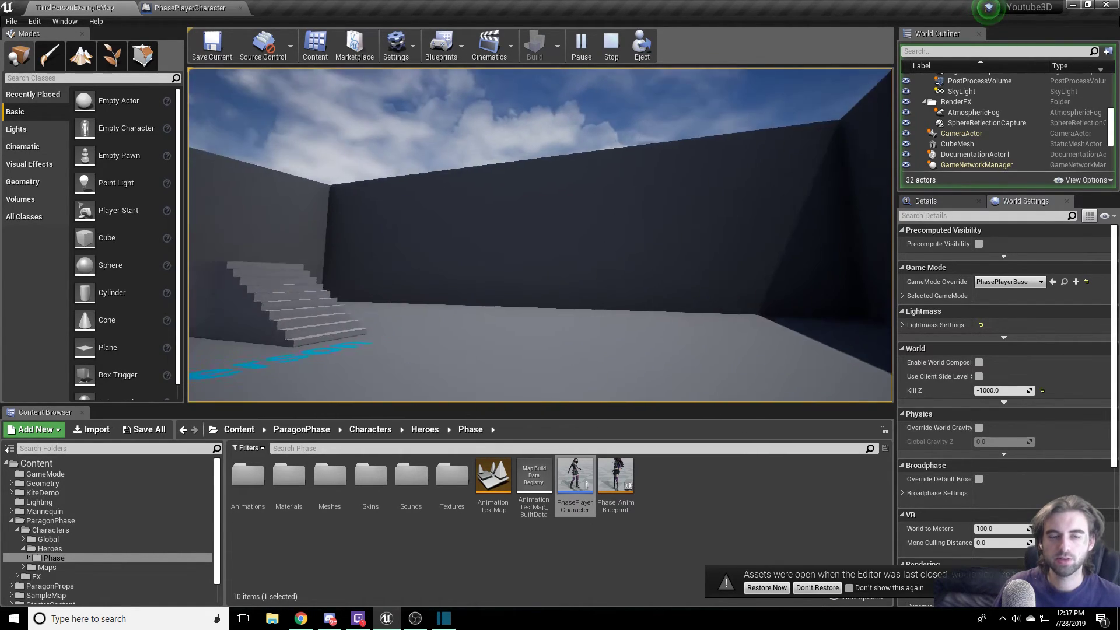
key(w)
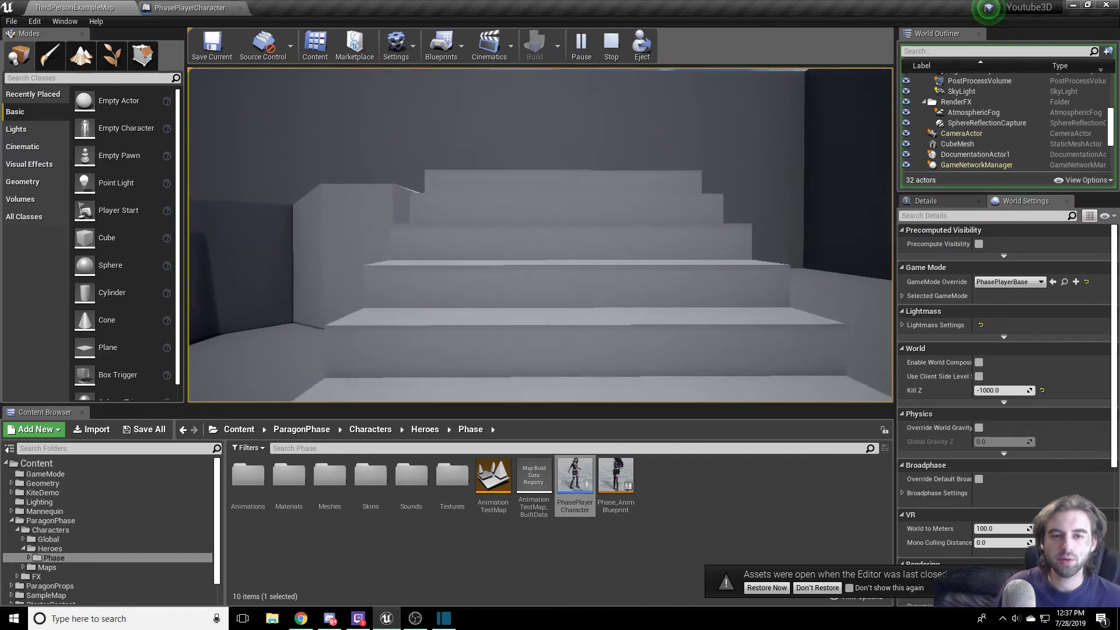
key(w)
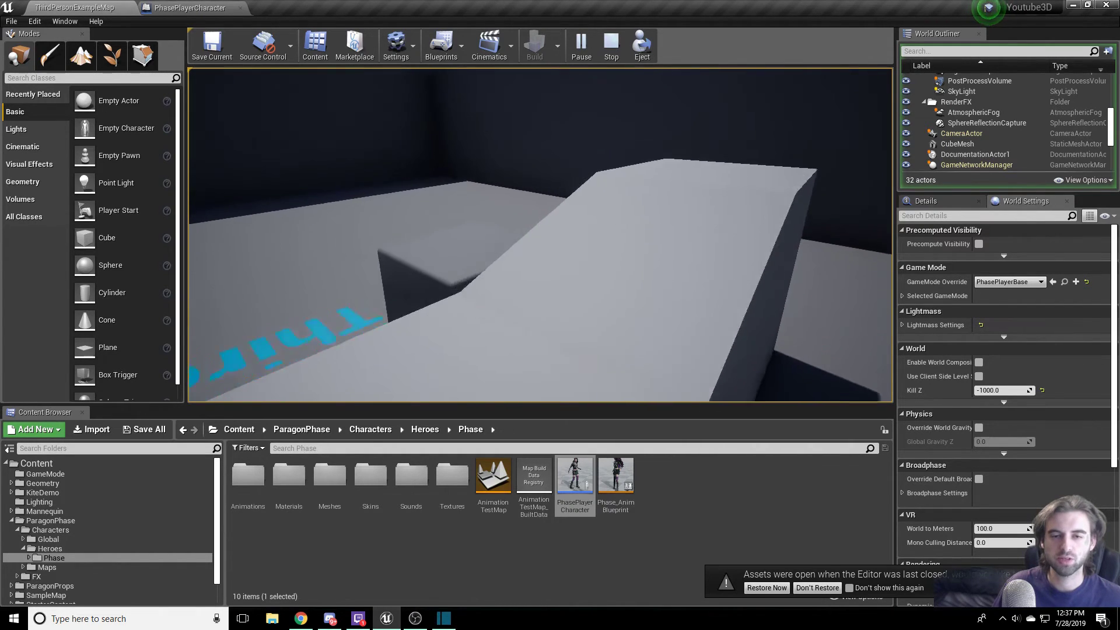